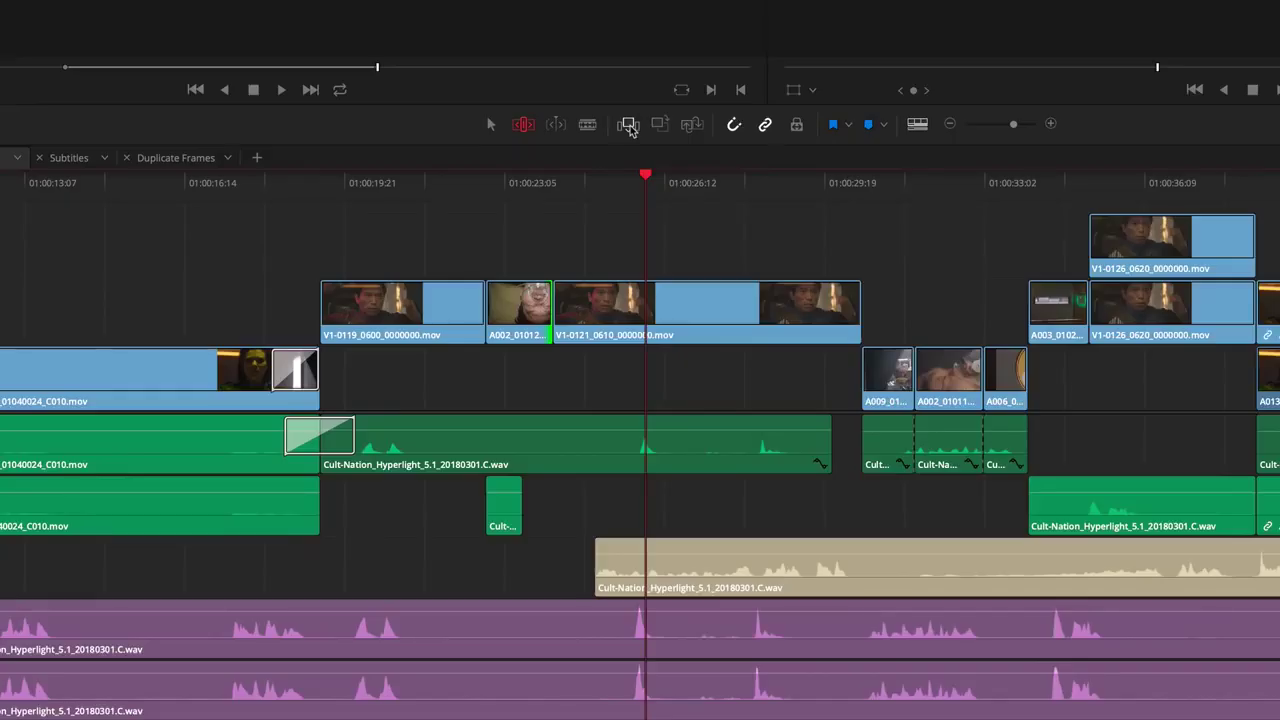
left_click(628, 125)
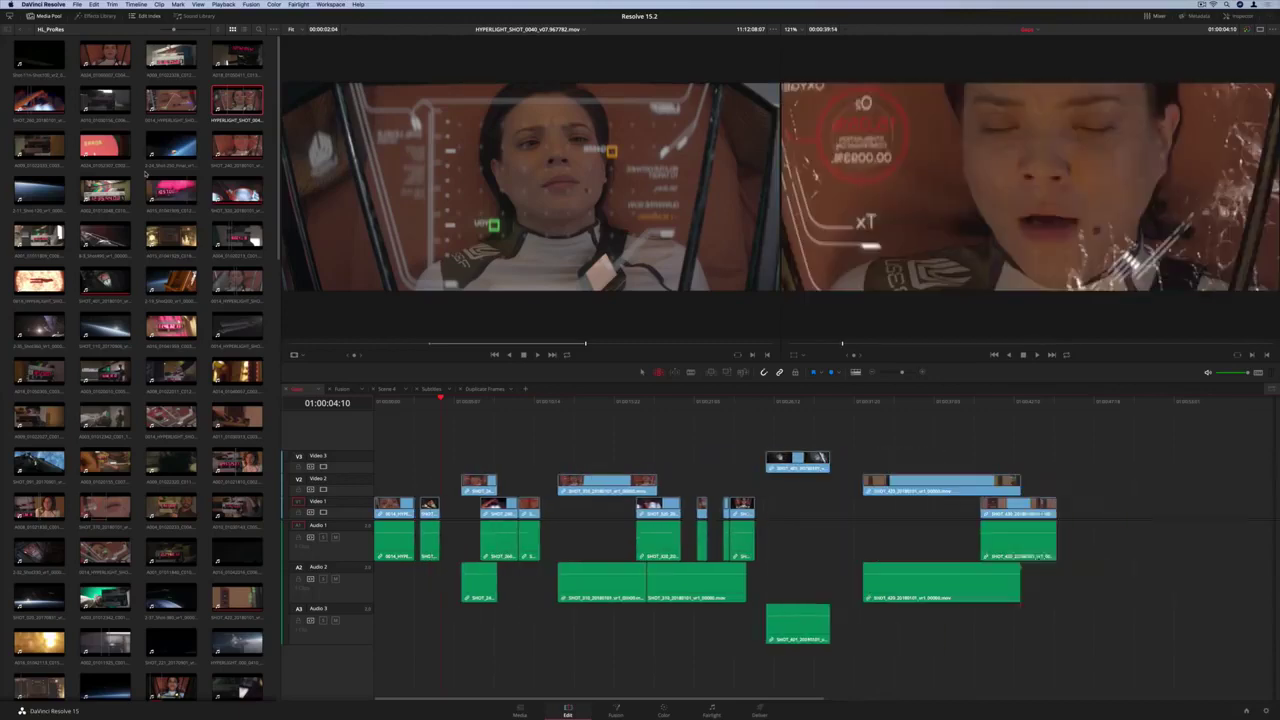
key("super+shift+z")
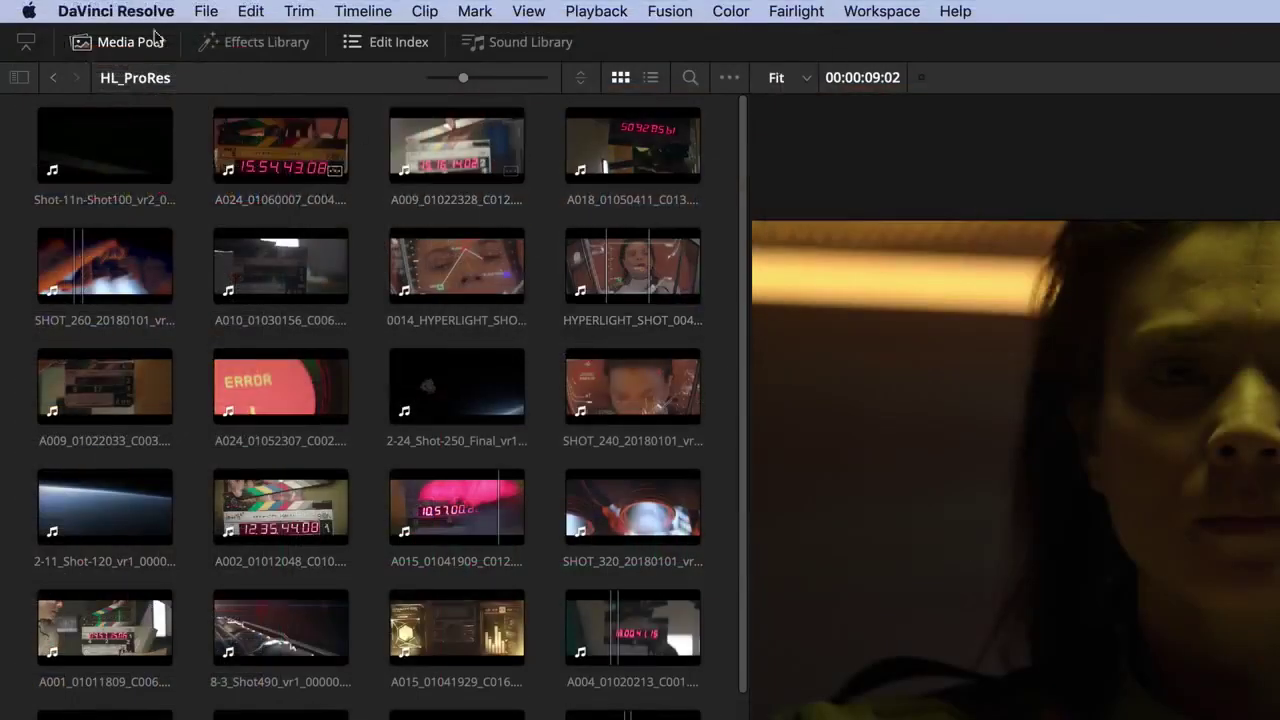
Step: Open Keyboard Customization and view its available presets and the preset save, import and export options
left_click(41, 4)
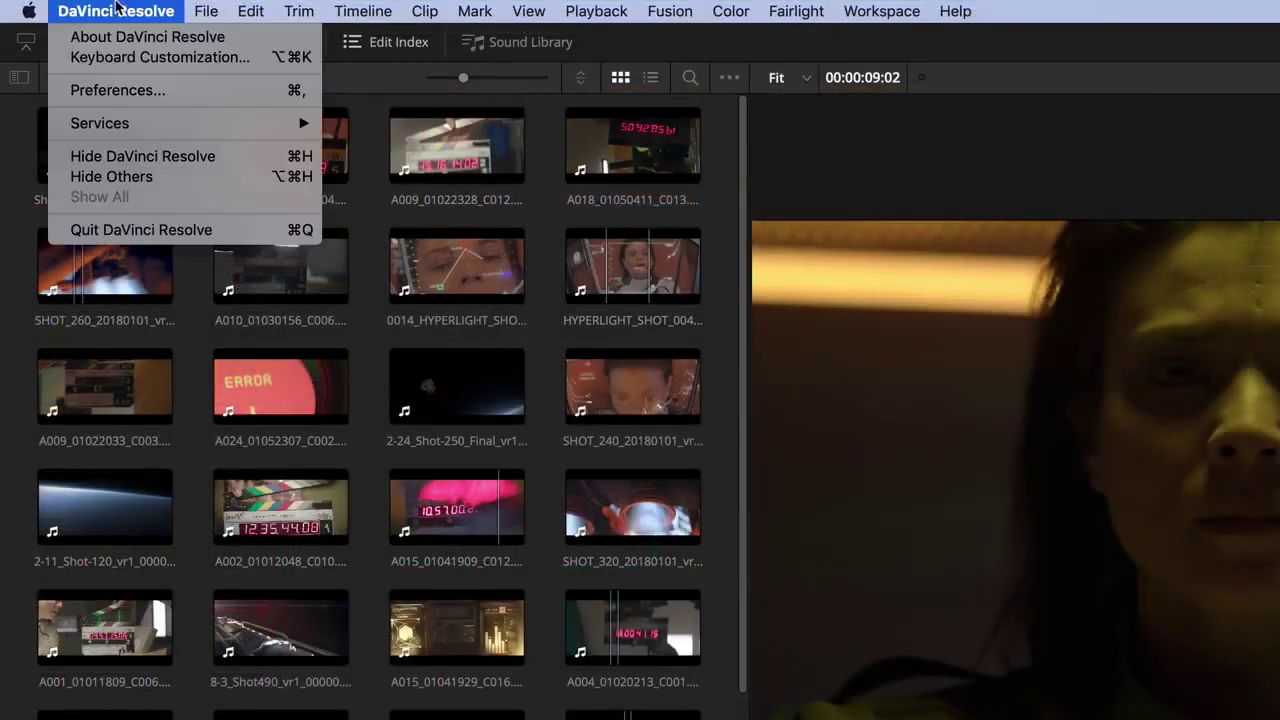
left_click(248, 60)
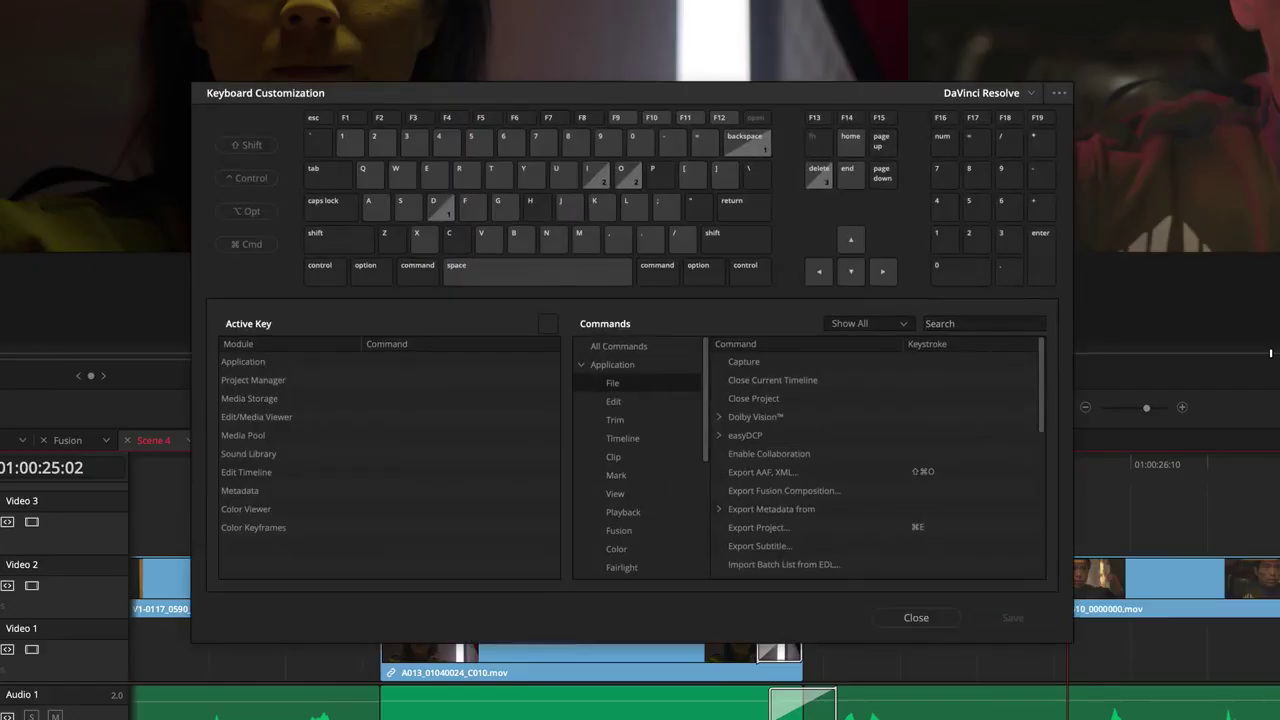
left_click(1027, 96)
left_click(1031, 93)
left_click(1059, 93)
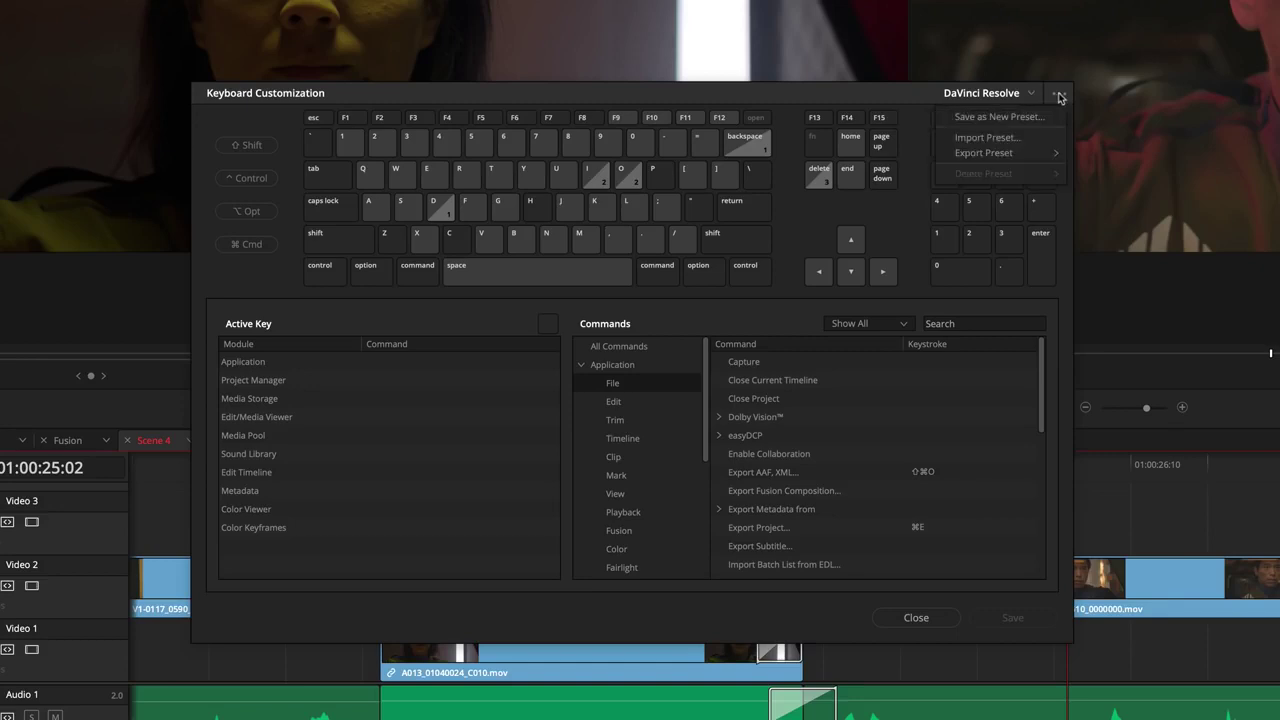
left_click(1059, 93)
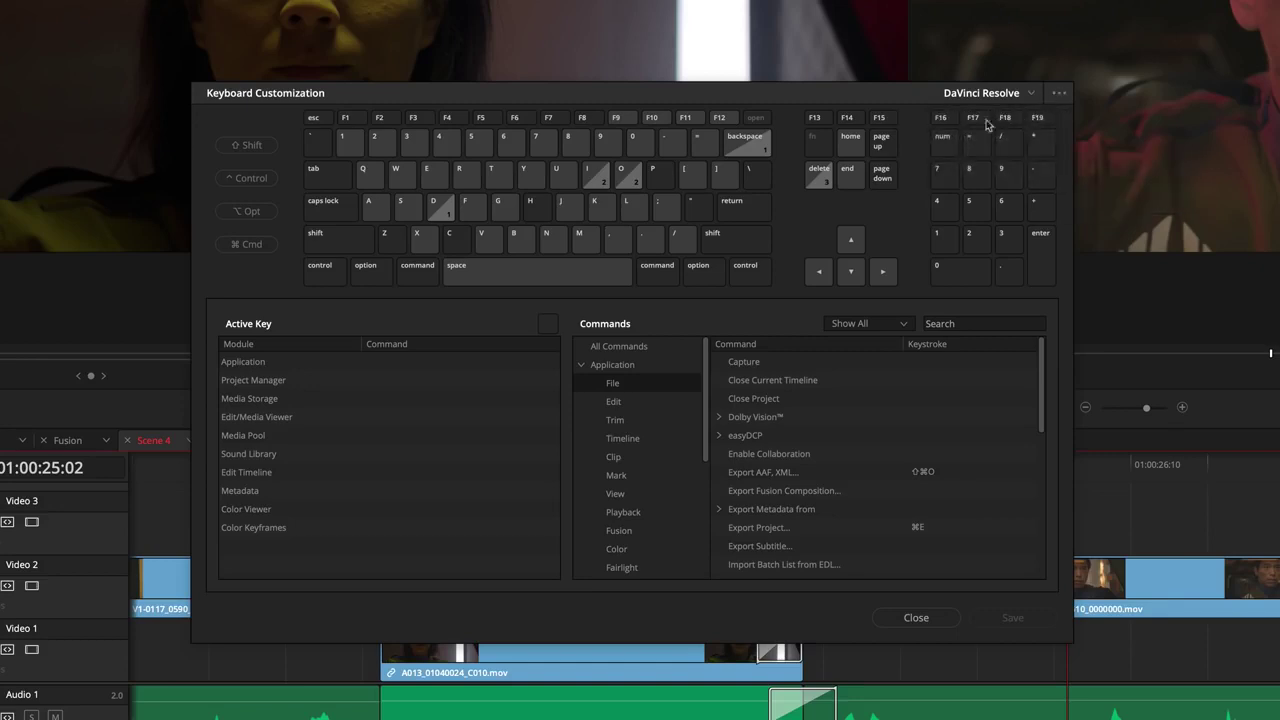
Step: Look up the commands assigned to Shift+D and locate the Edit/Media Viewer's Toggle Bypass in the command list
left_click(318, 242)
left_click(438, 207)
left_click(378, 418)
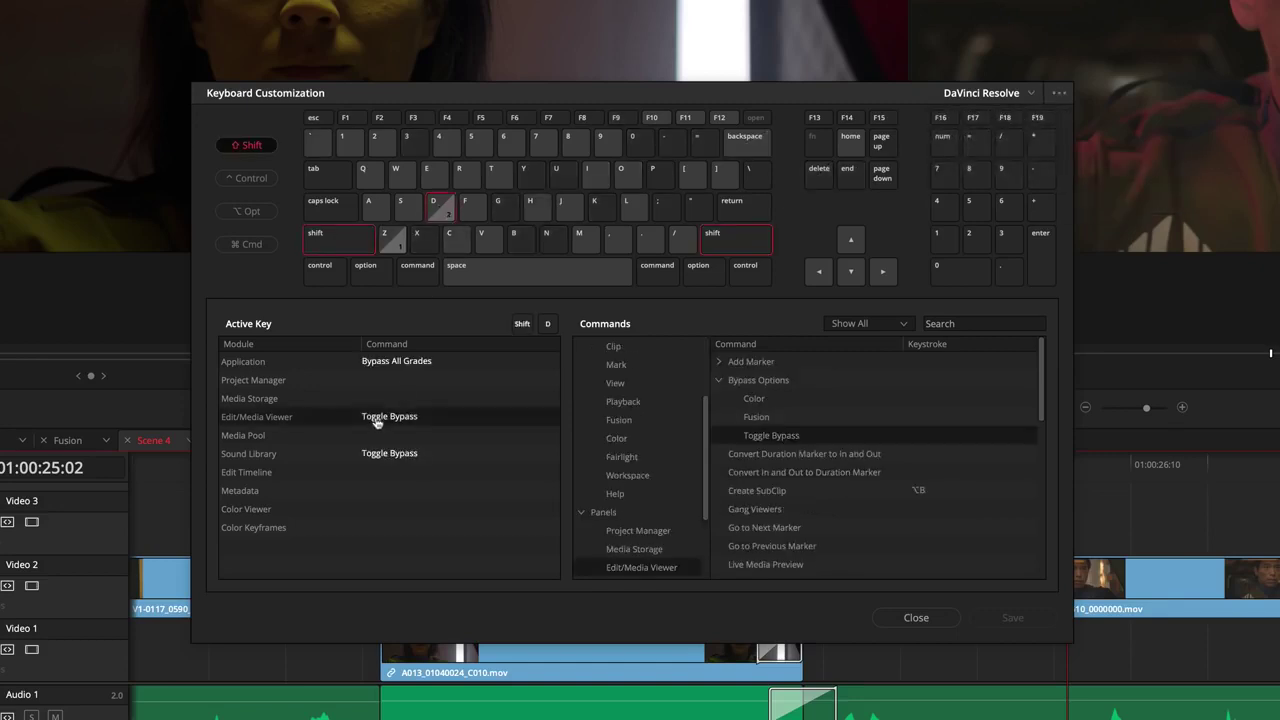
Step: Search all commands for "attribute", assign Shift+Command+H to the Edit Timeline's Clip Attributes, and open the A013_01040024_C010.mov timeline clip's context menu
scroll(711, 428, "up", 3)
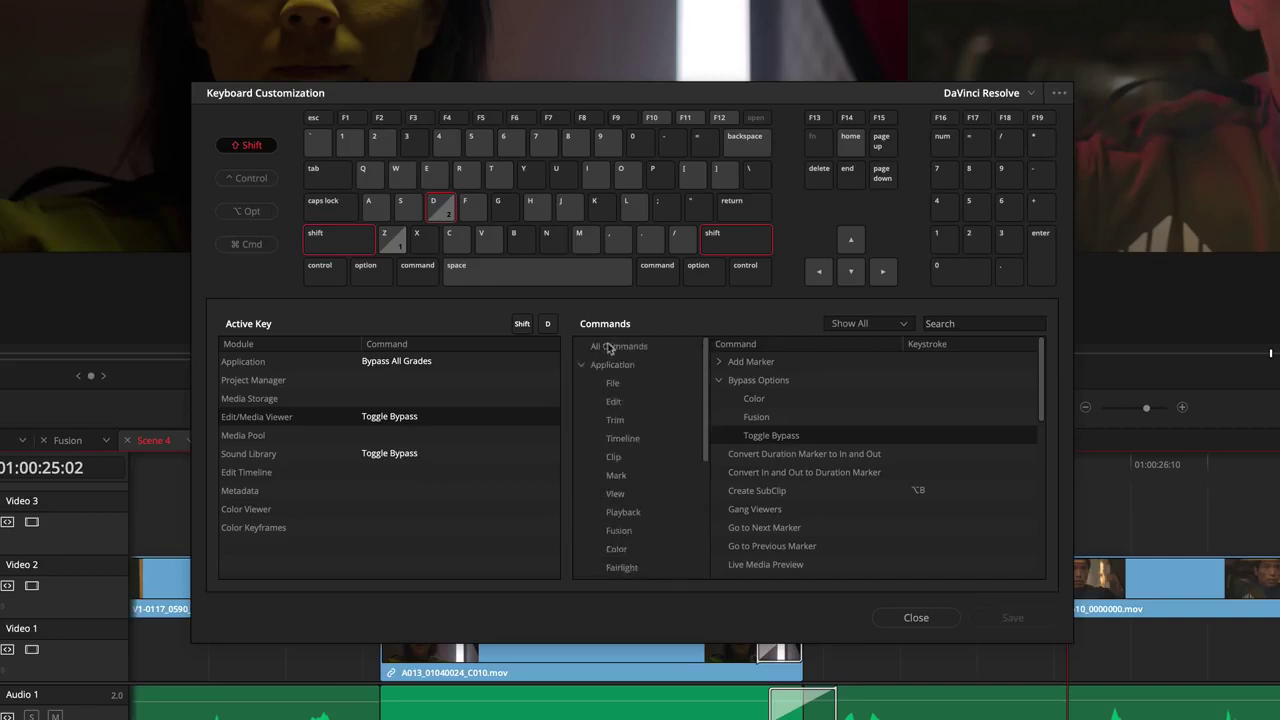
left_click(612, 346)
left_click(980, 324)
type("attribute")
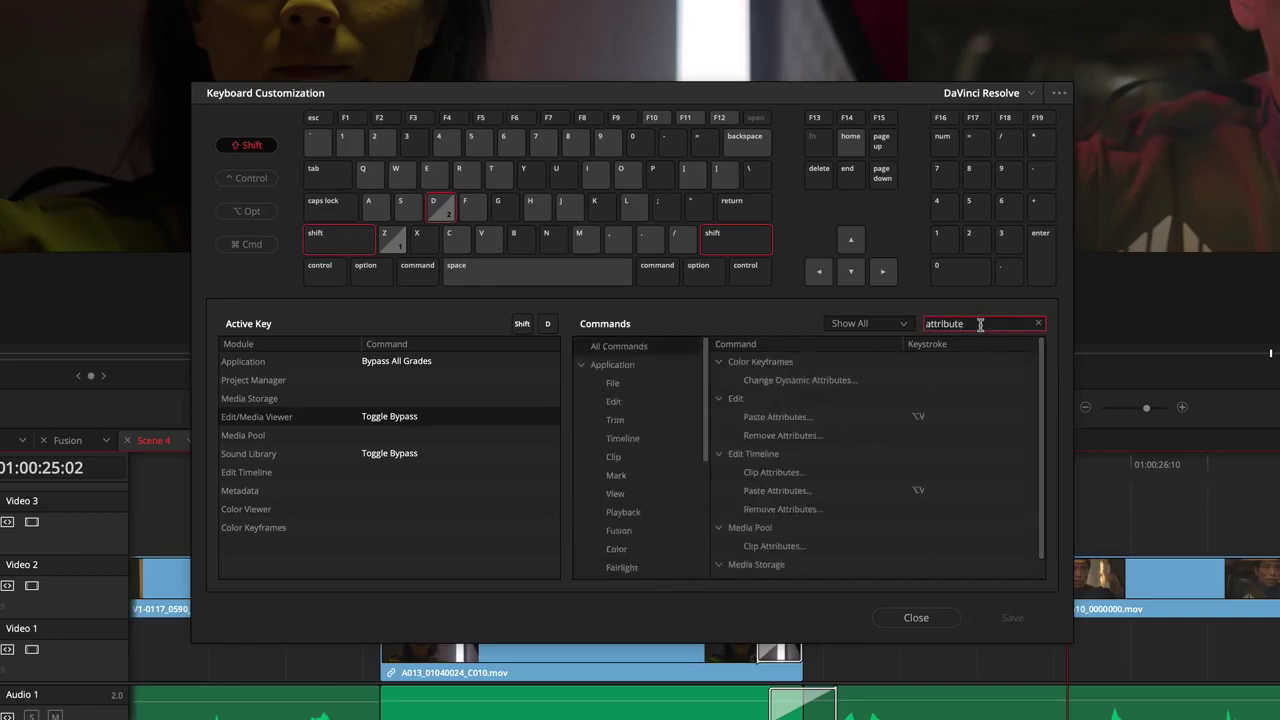
left_click(917, 472)
key("shift+super+h")
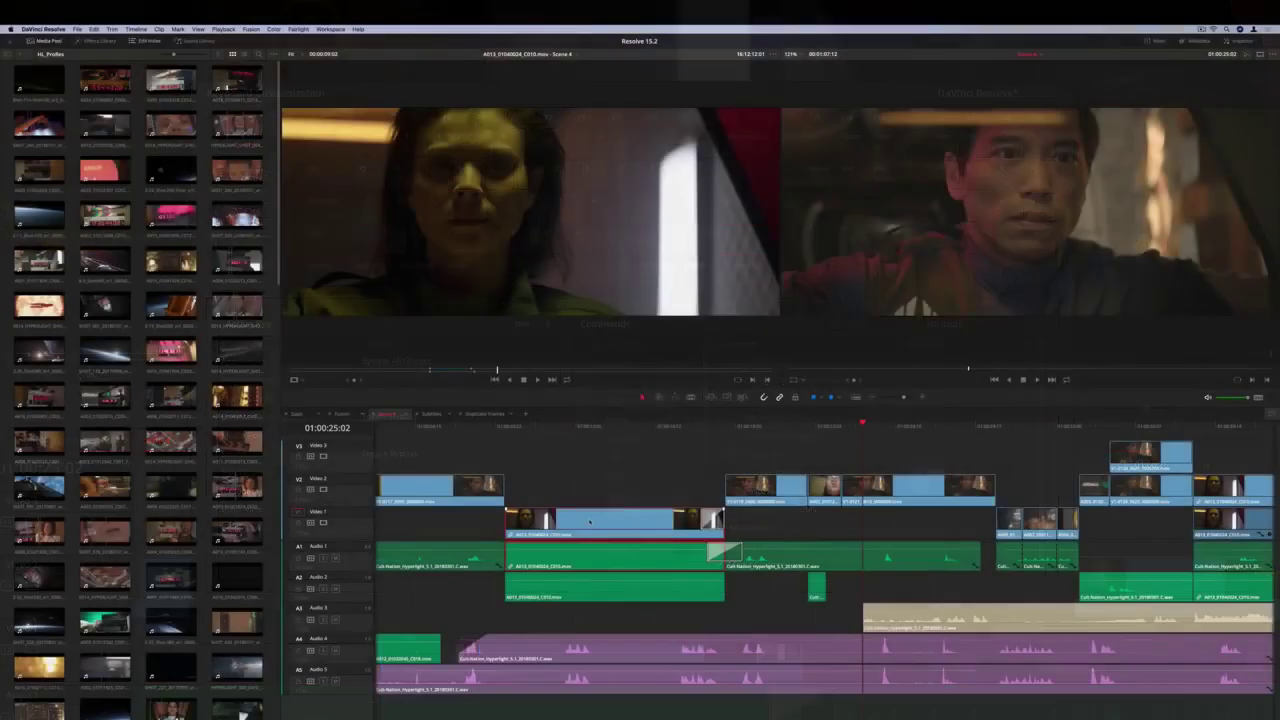
right_click(590, 518)
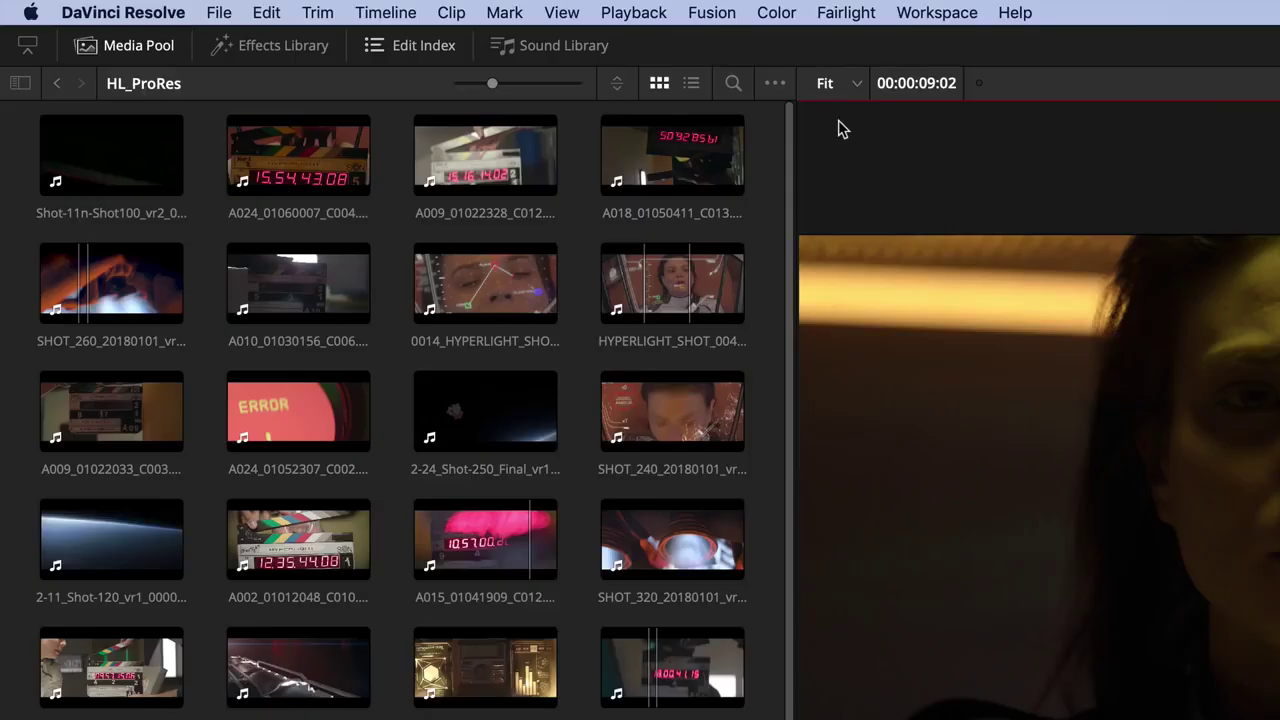
Step: Open Import Media for the HL_ProRes bin
left_click(763, 133)
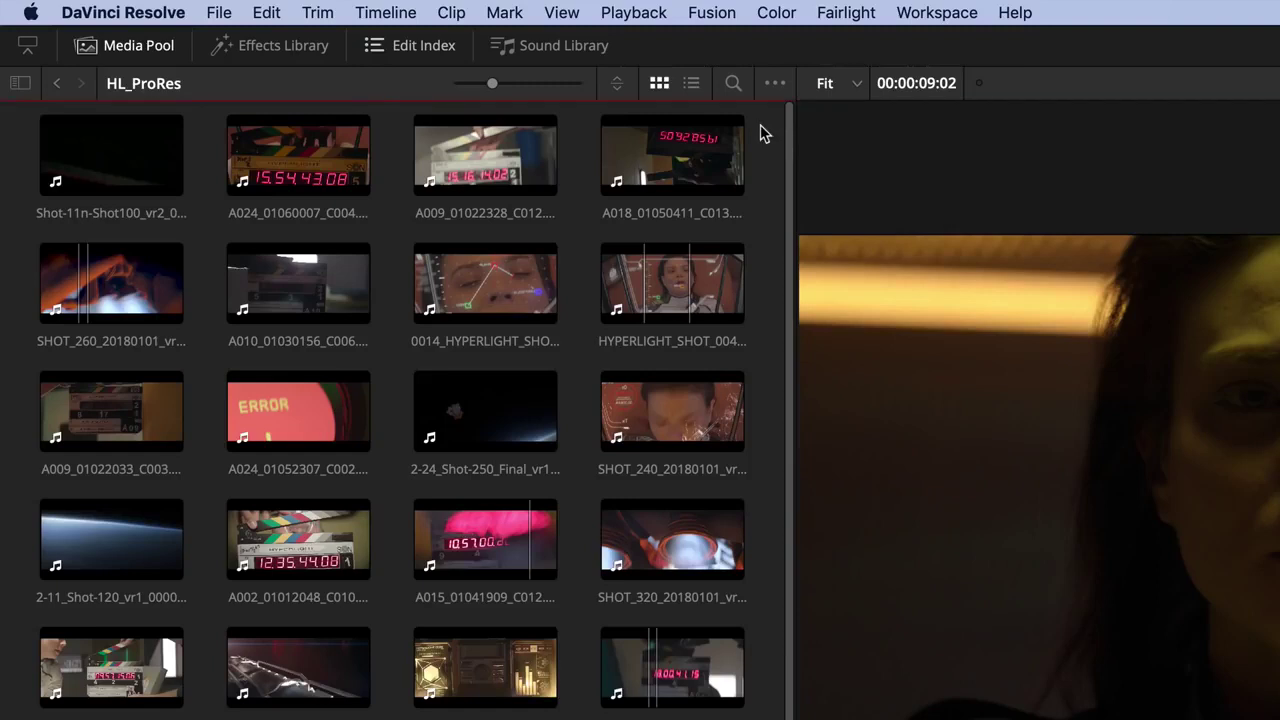
left_click(214, 12)
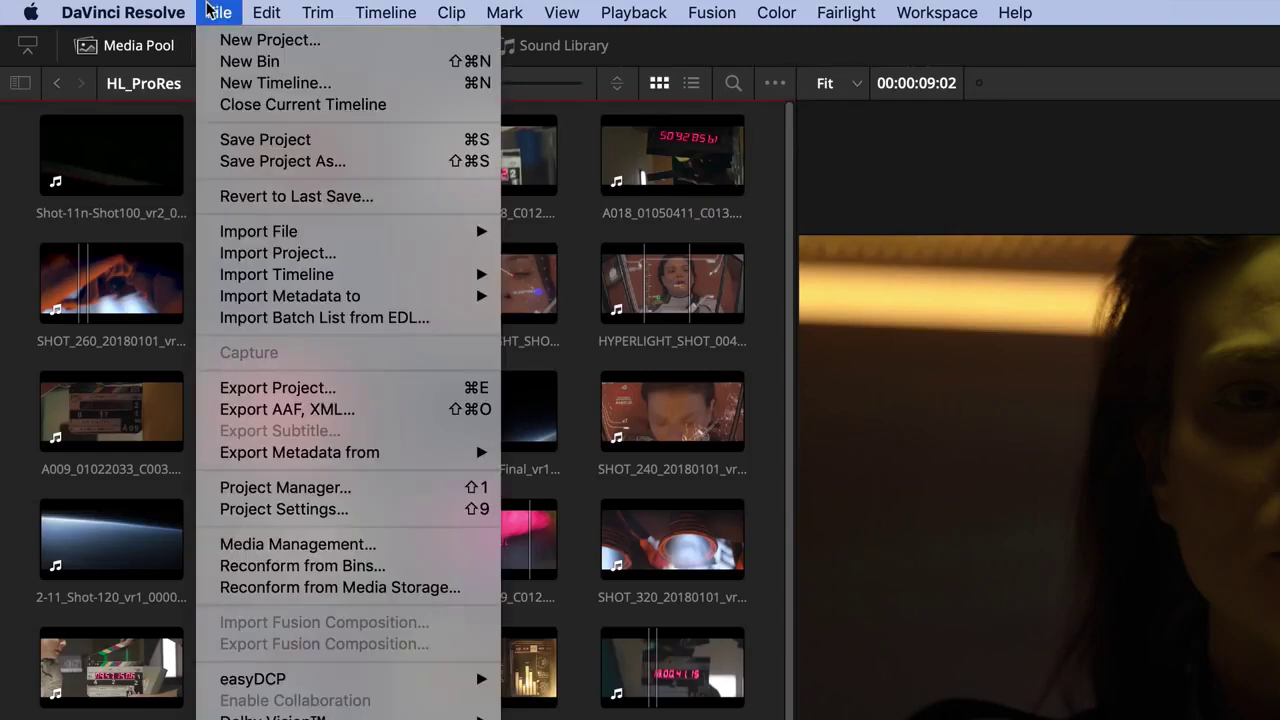
mouse_move(380, 231)
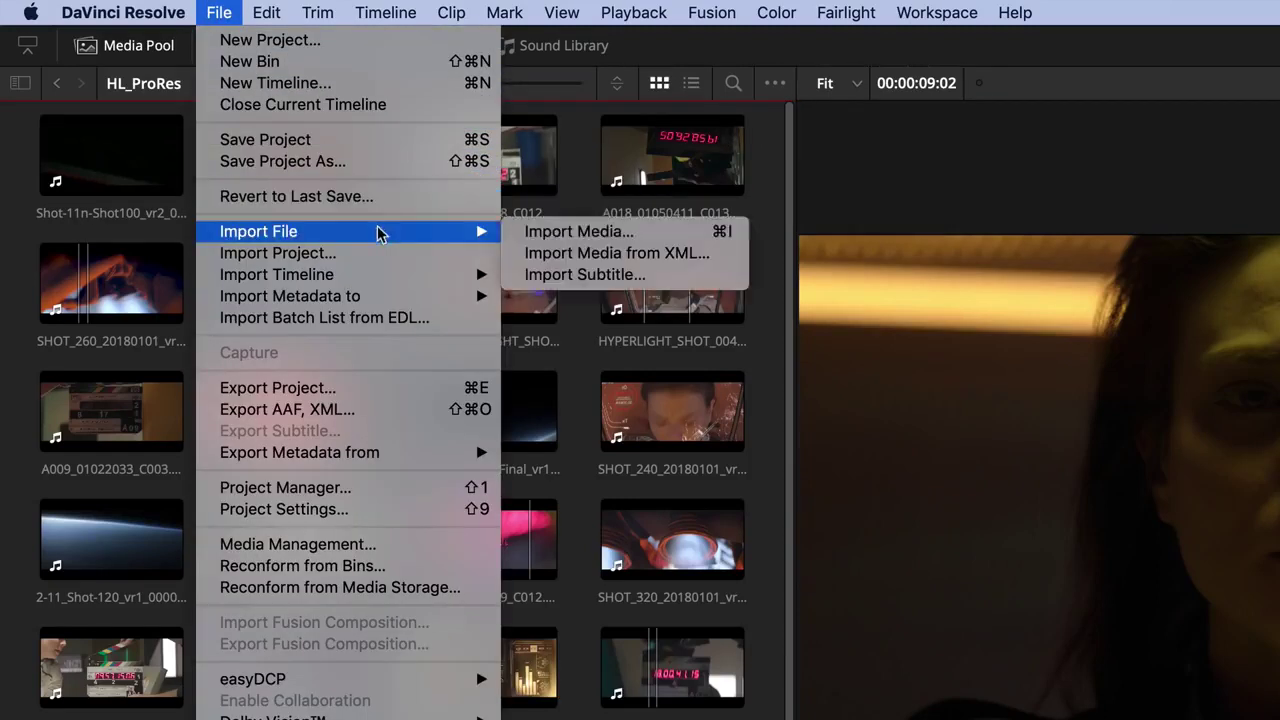
left_click(645, 232)
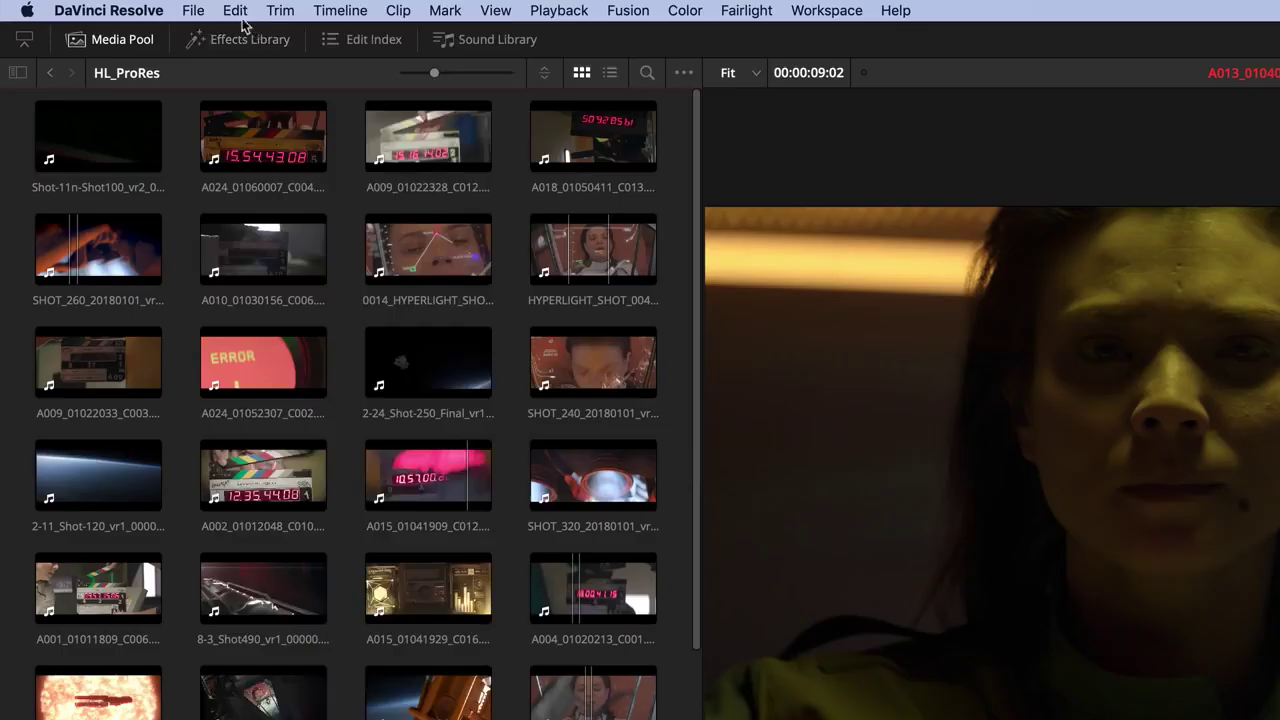
Step: Revert the timeline to the earlier Delete Items entry just below the Reset Filters entries in the edit history
left_click(235, 10)
mouse_move(343, 73)
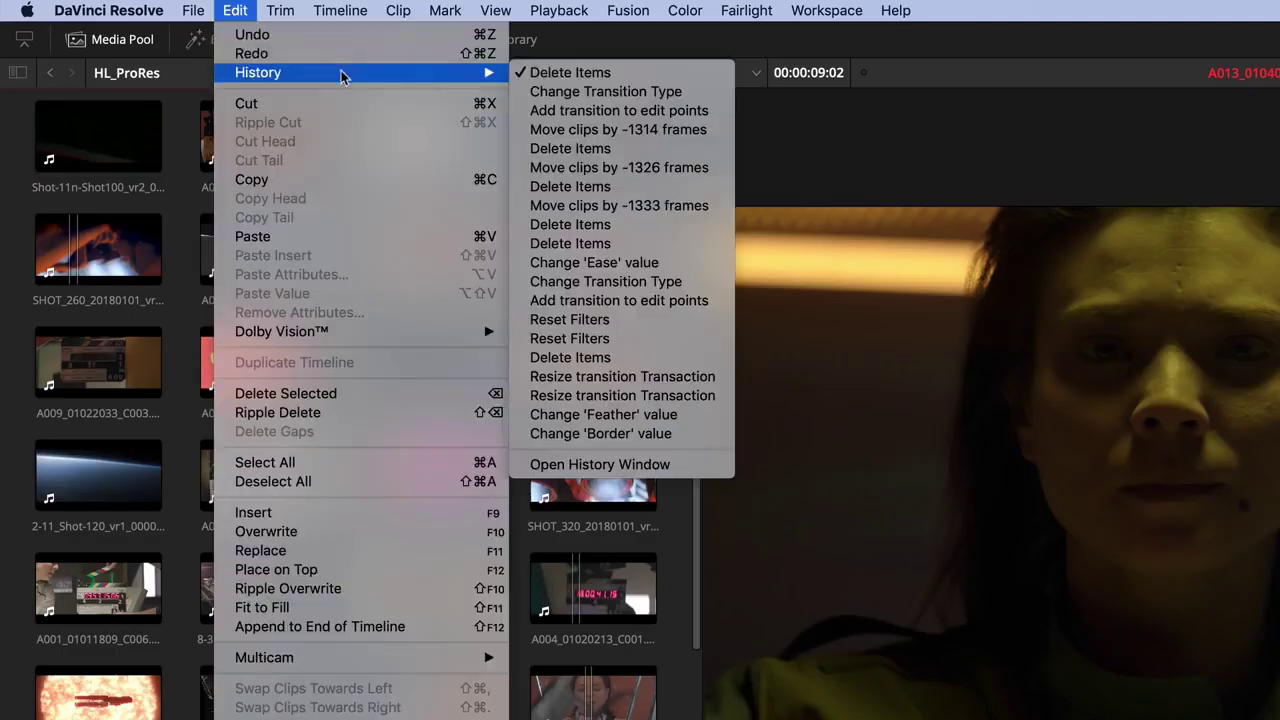
left_click(671, 360)
Step: Toggle Dim for the Fairlight audio monitoring
left_click(746, 10)
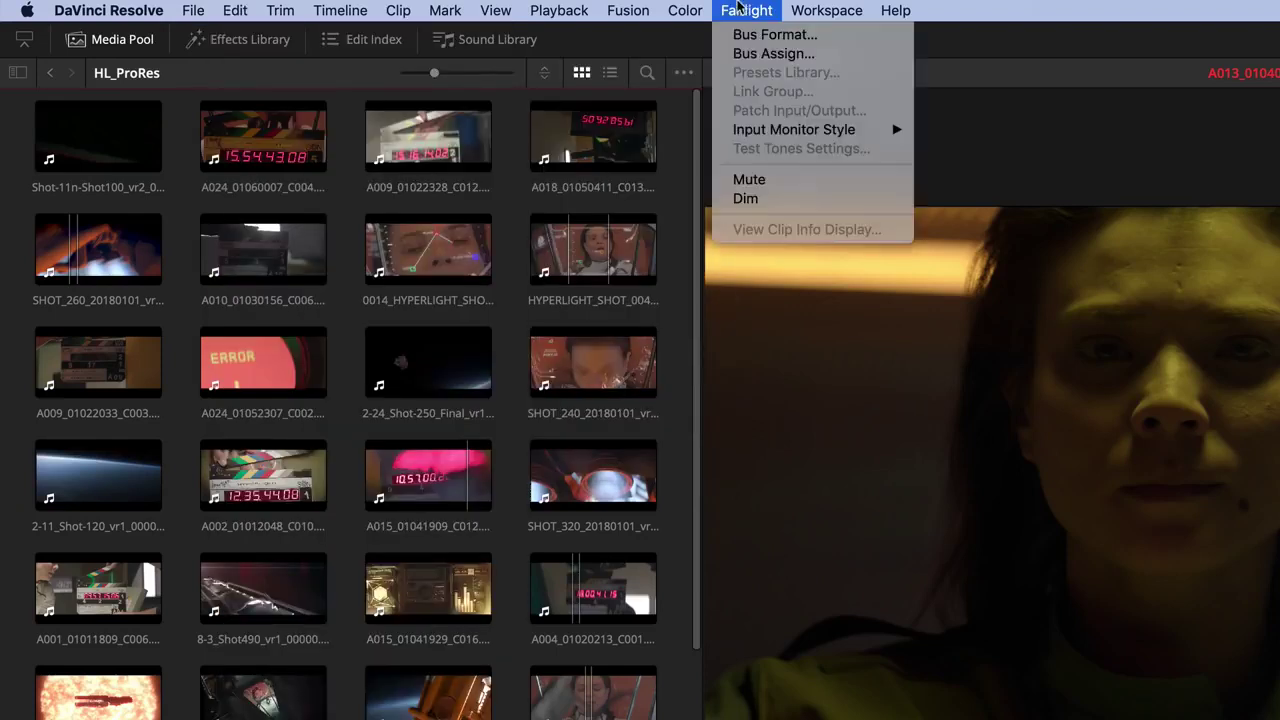
left_click(777, 198)
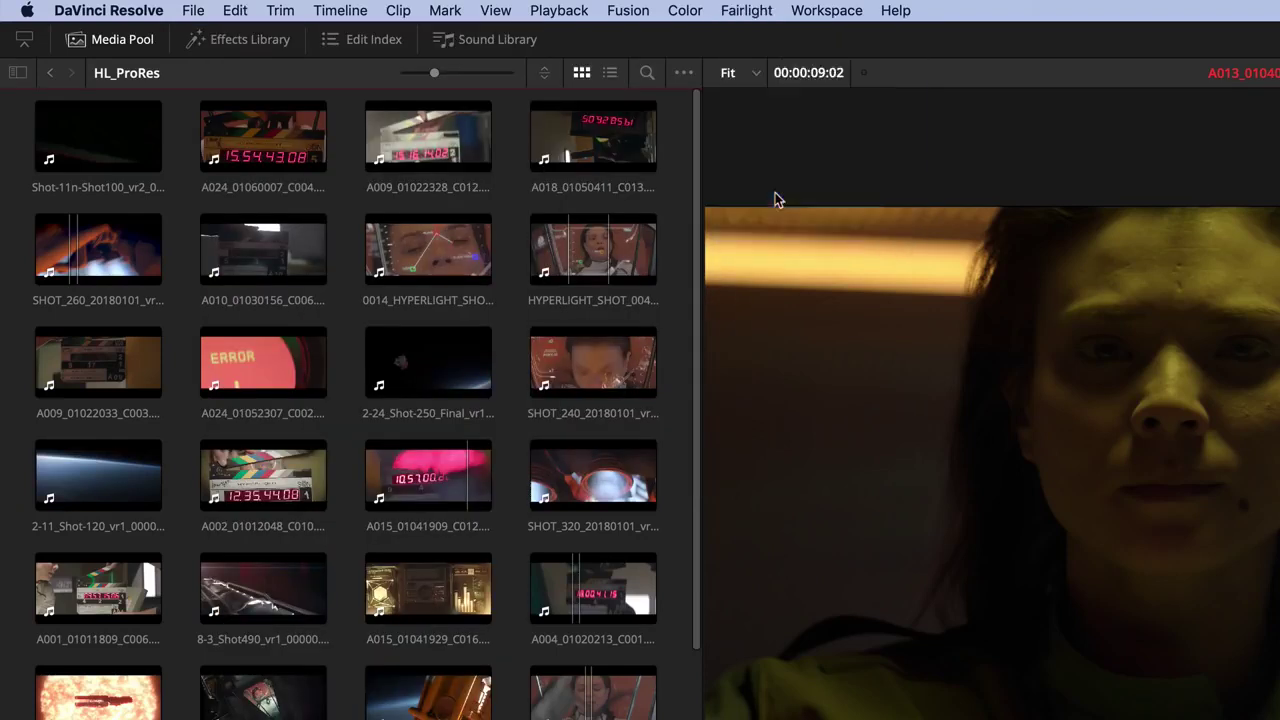
Step: Open the Keyword Dictionary and view its options for importing and exporting the project dictionary
left_click(824, 10)
left_click(938, 222)
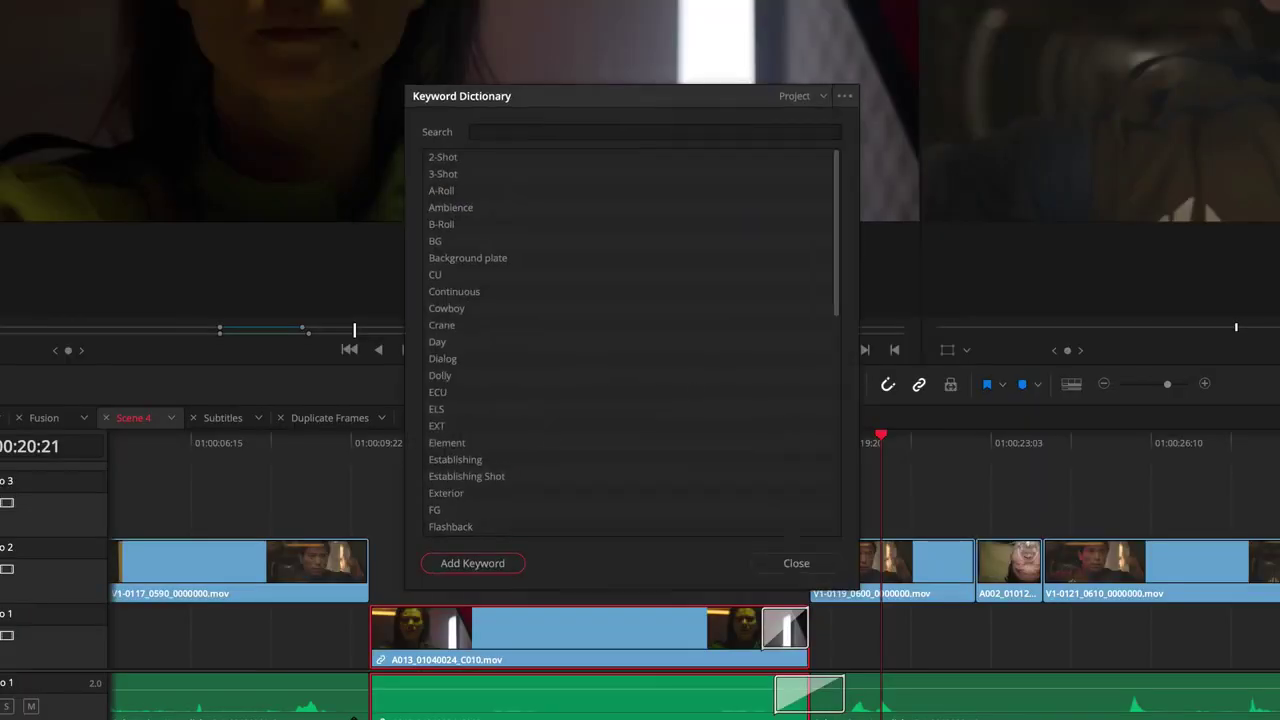
left_click(844, 96)
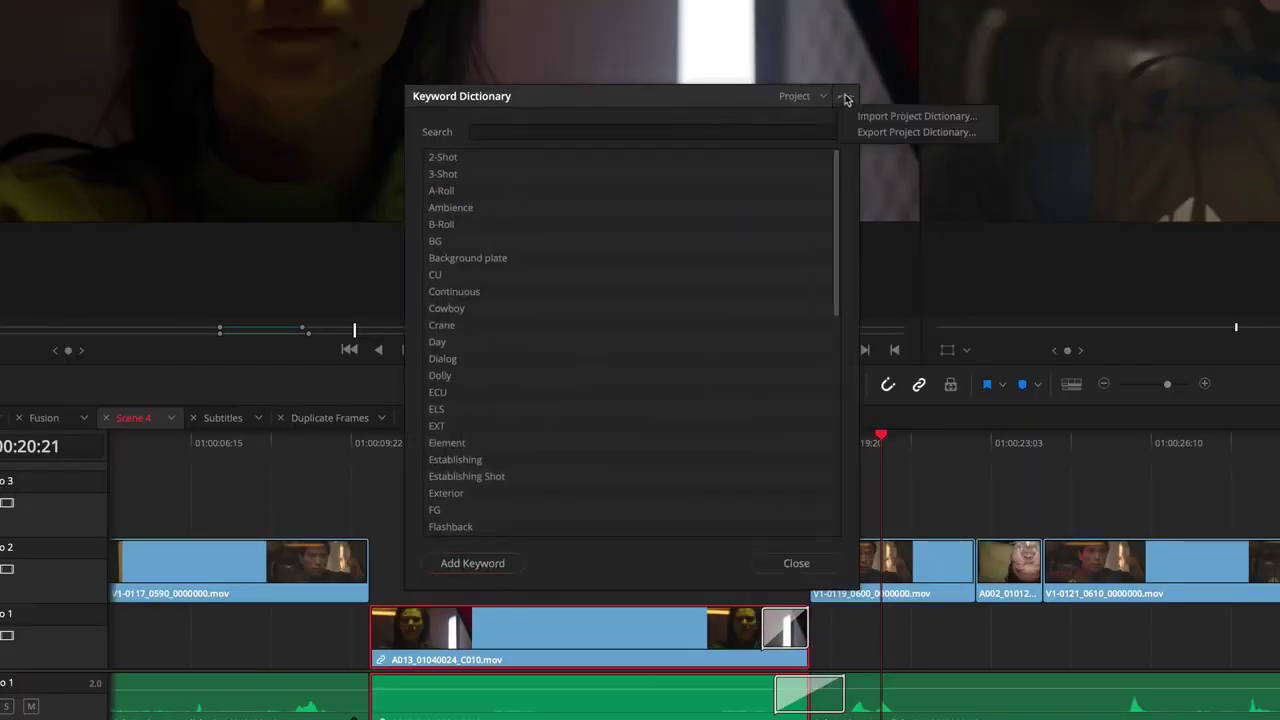
Step: Switch the Keyword Dictionary to the User keywords and back to the Project keywords
left_click(823, 98)
left_click(821, 97)
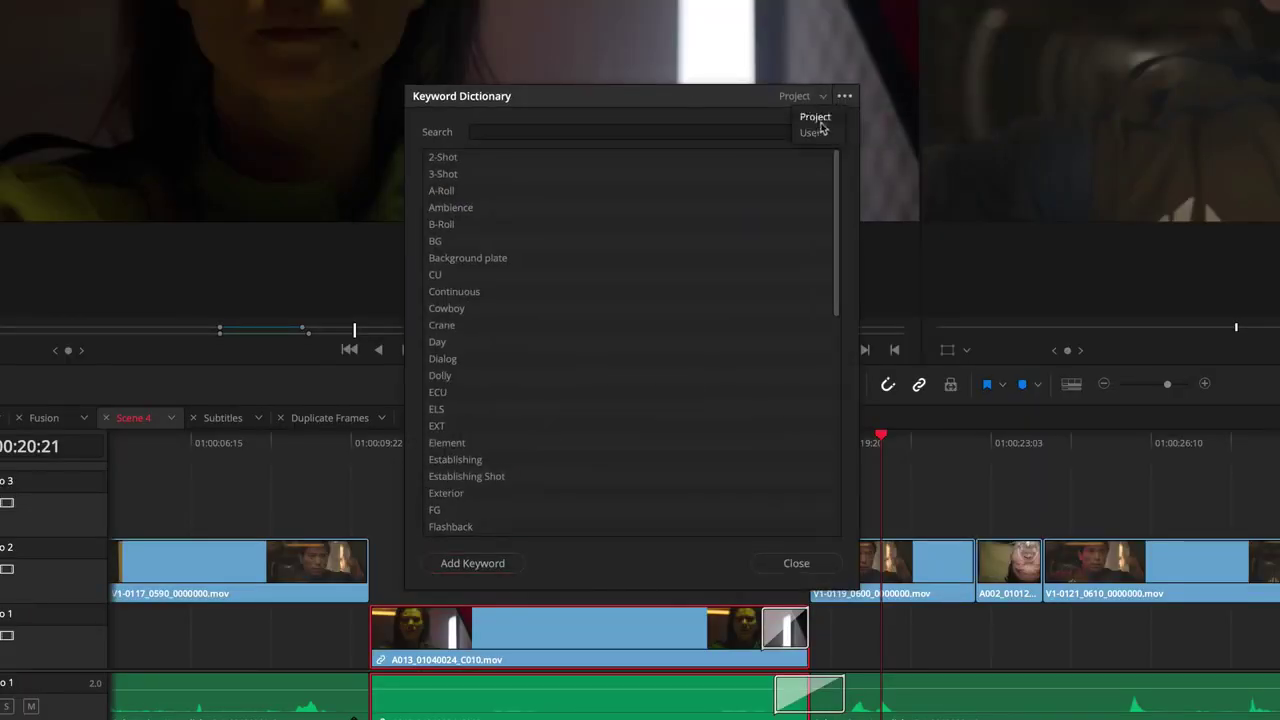
left_click(821, 128)
left_click(823, 97)
left_click(825, 116)
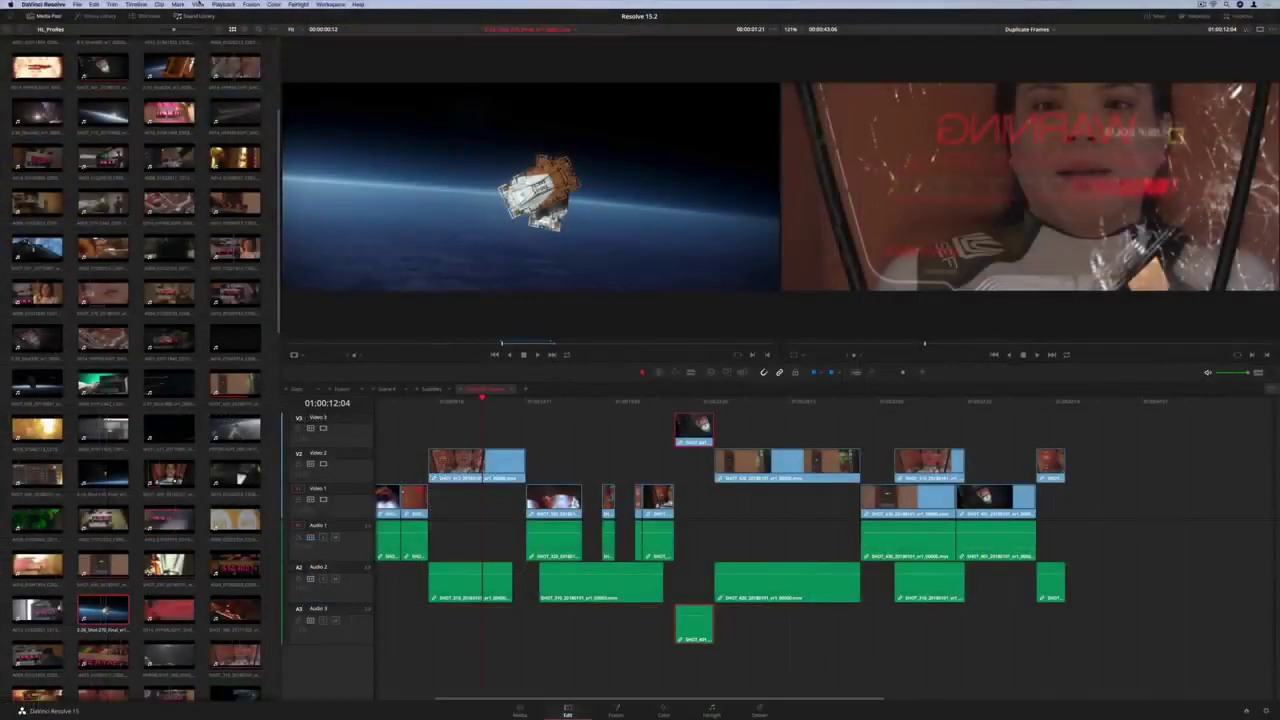
Step: Show duplicate frames in the timeline and jump from the first SHOT_310 clip on Video 2 to its duplicate
left_click(198, 4)
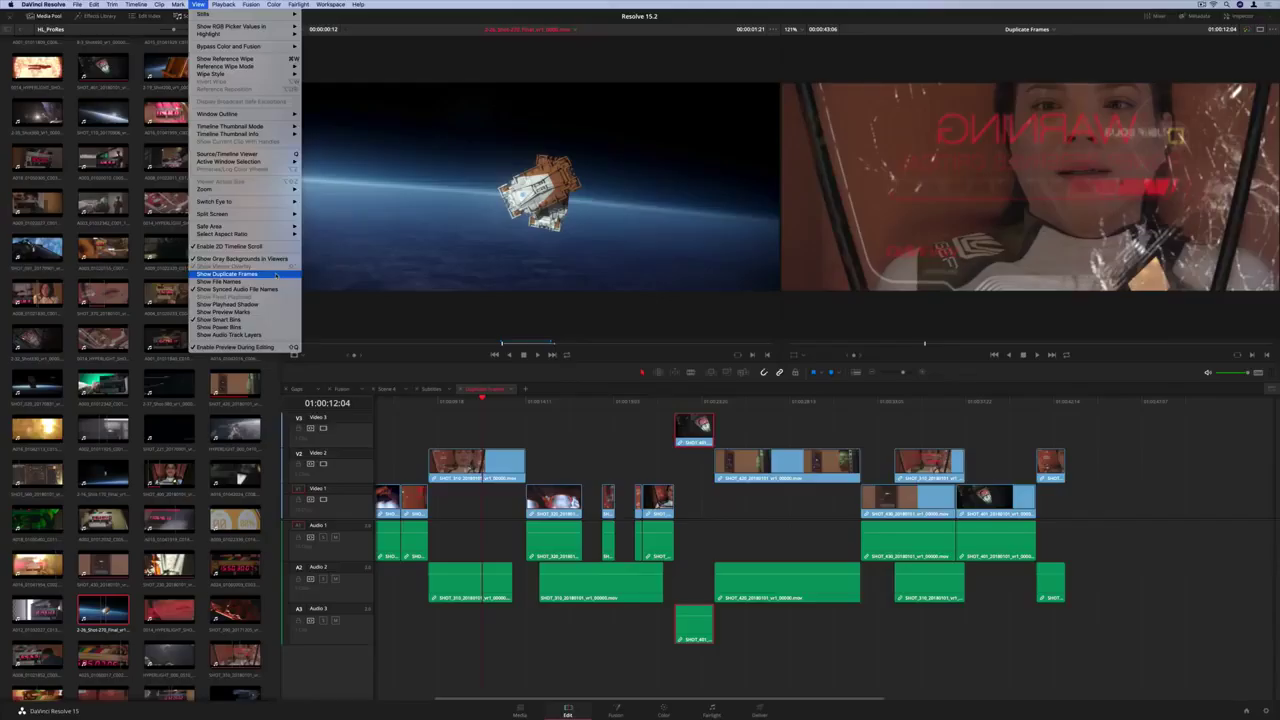
left_click(551, 548)
right_click(499, 466)
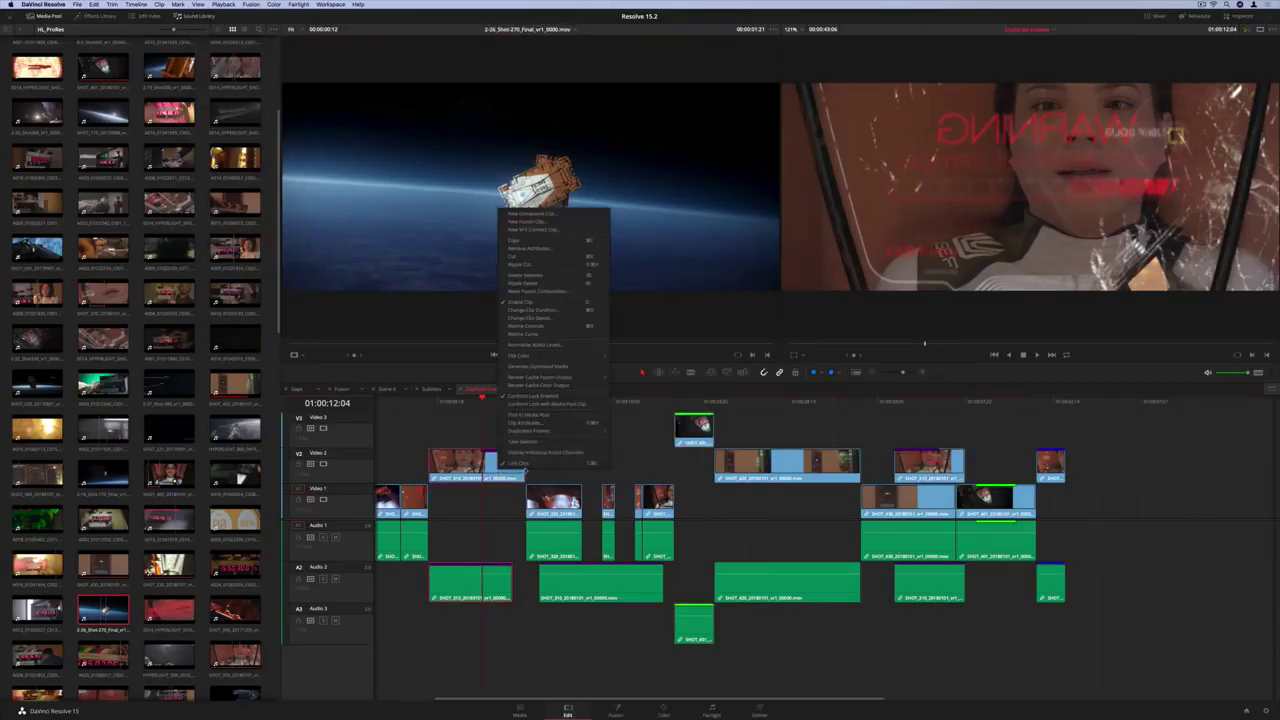
left_click(648, 436)
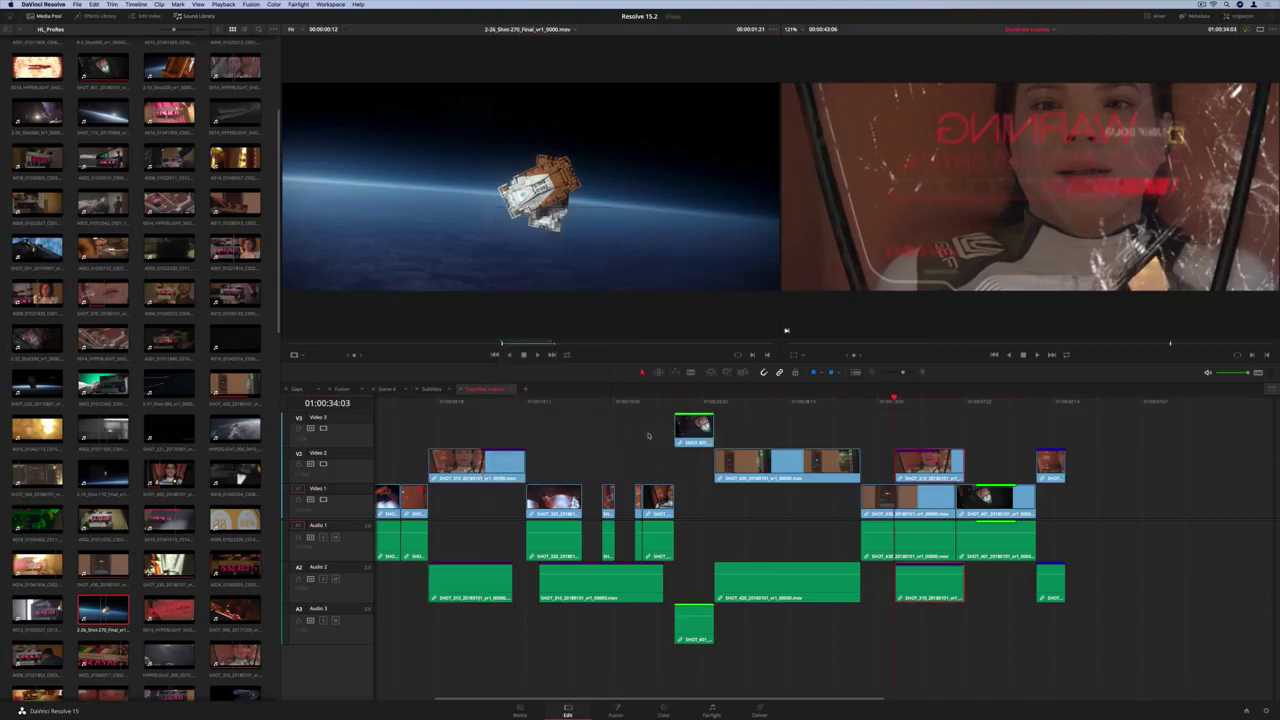
Step: Clean up the video tracks of the Duplicate Frames timeline by flattening unused clips
left_click(133, 4)
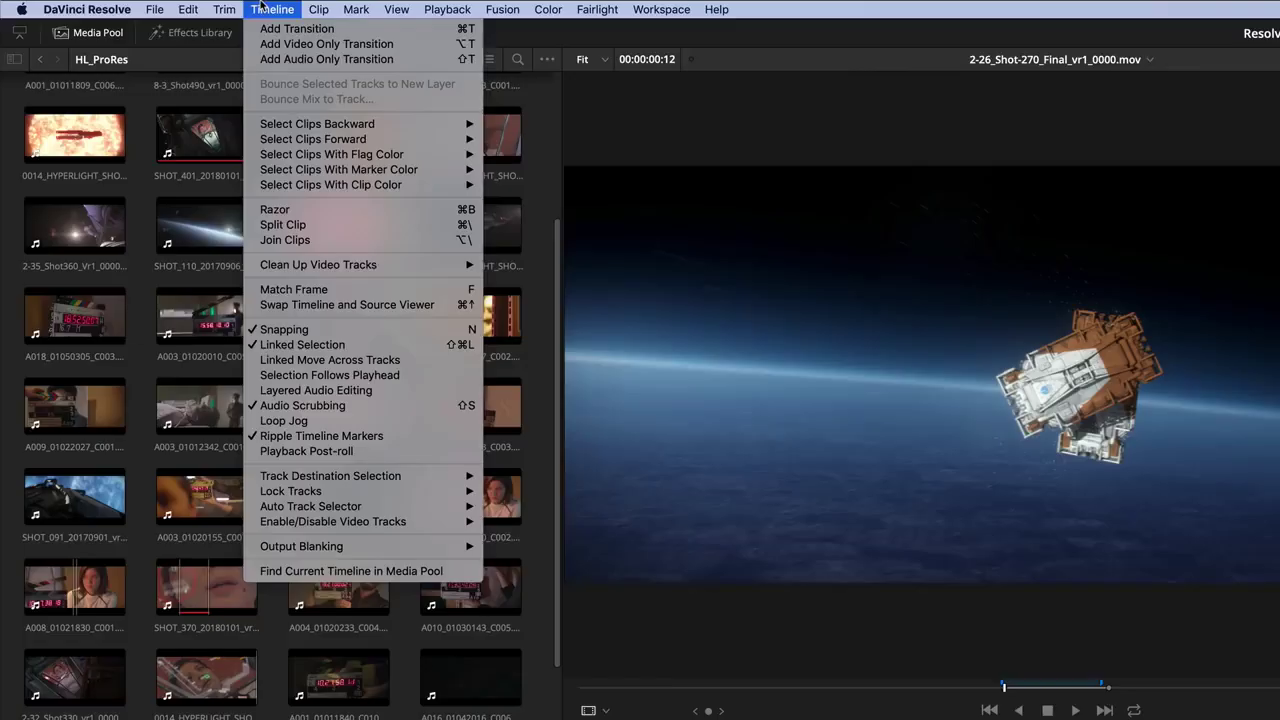
mouse_move(438, 266)
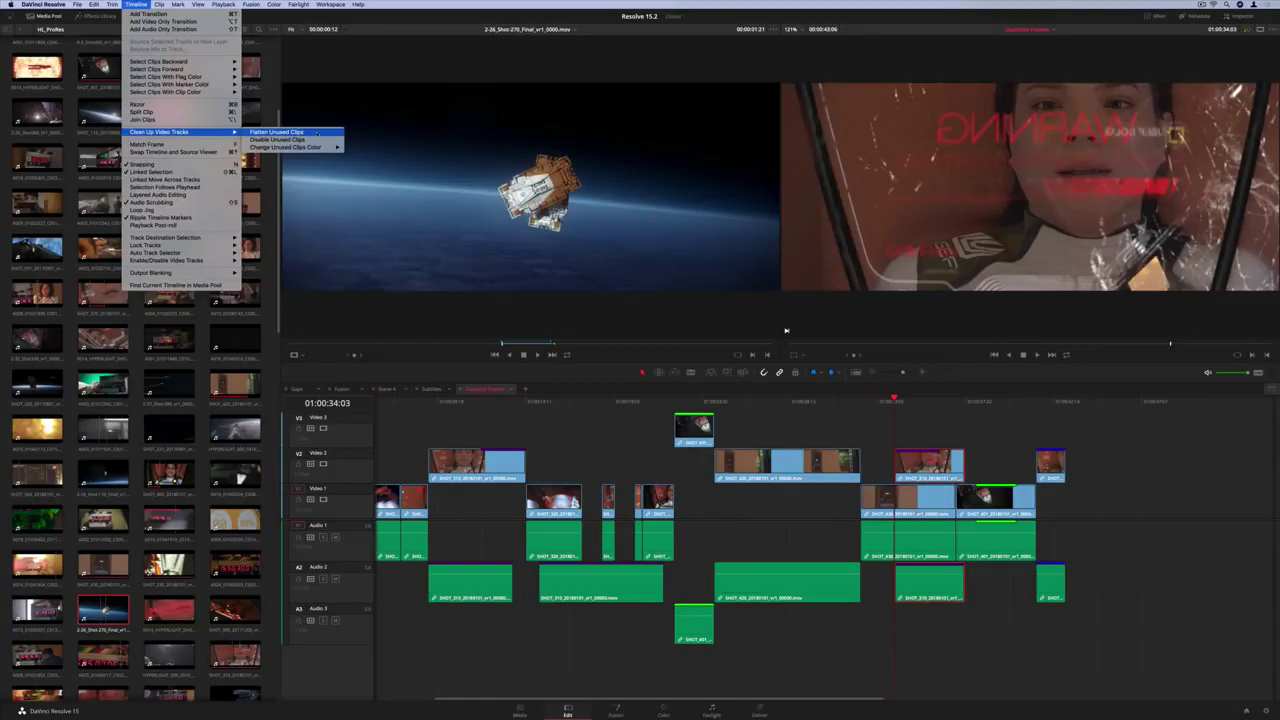
left_click(317, 133)
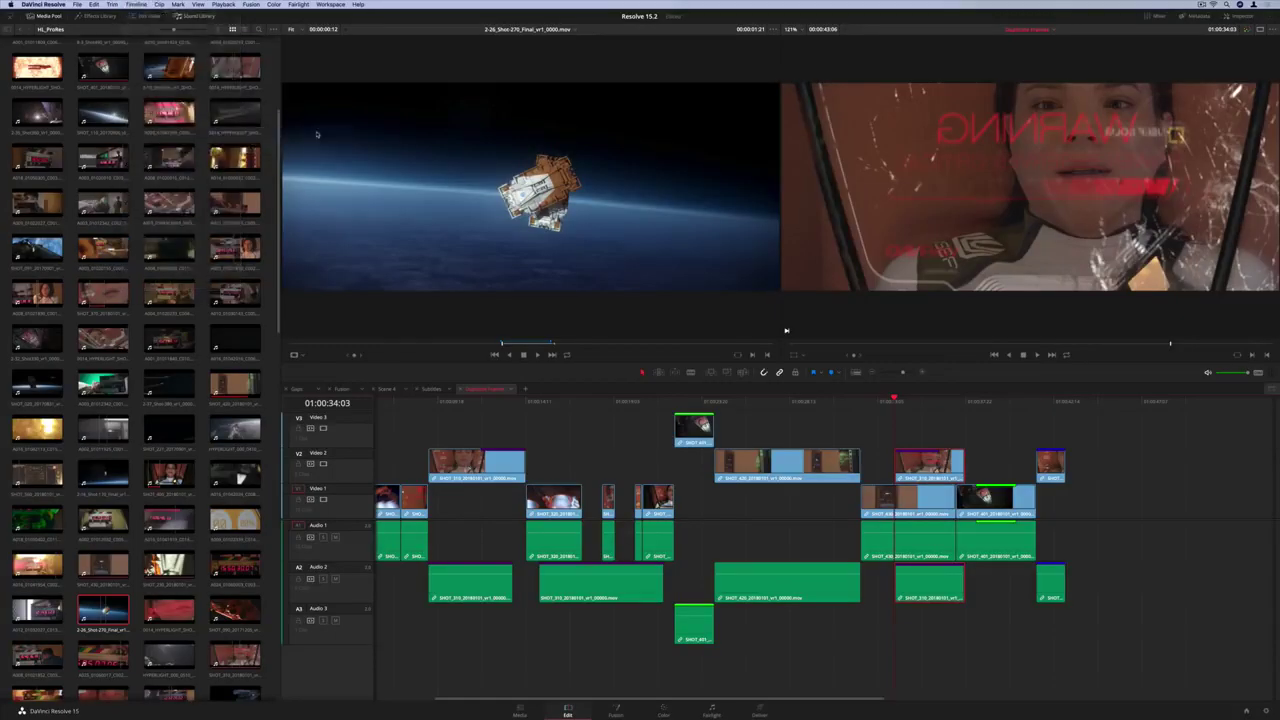
Step: Add a timeline marker at 01:00:34:03 and enter 200 as its duration
key("m")
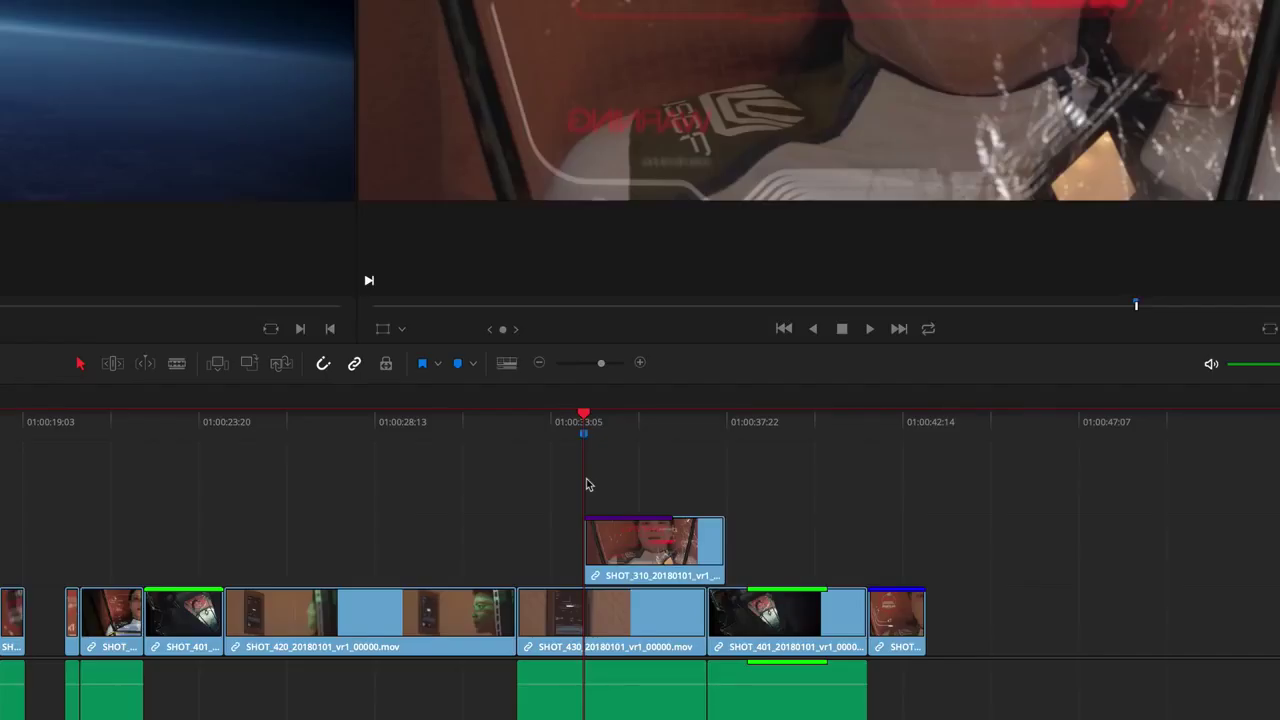
key("m")
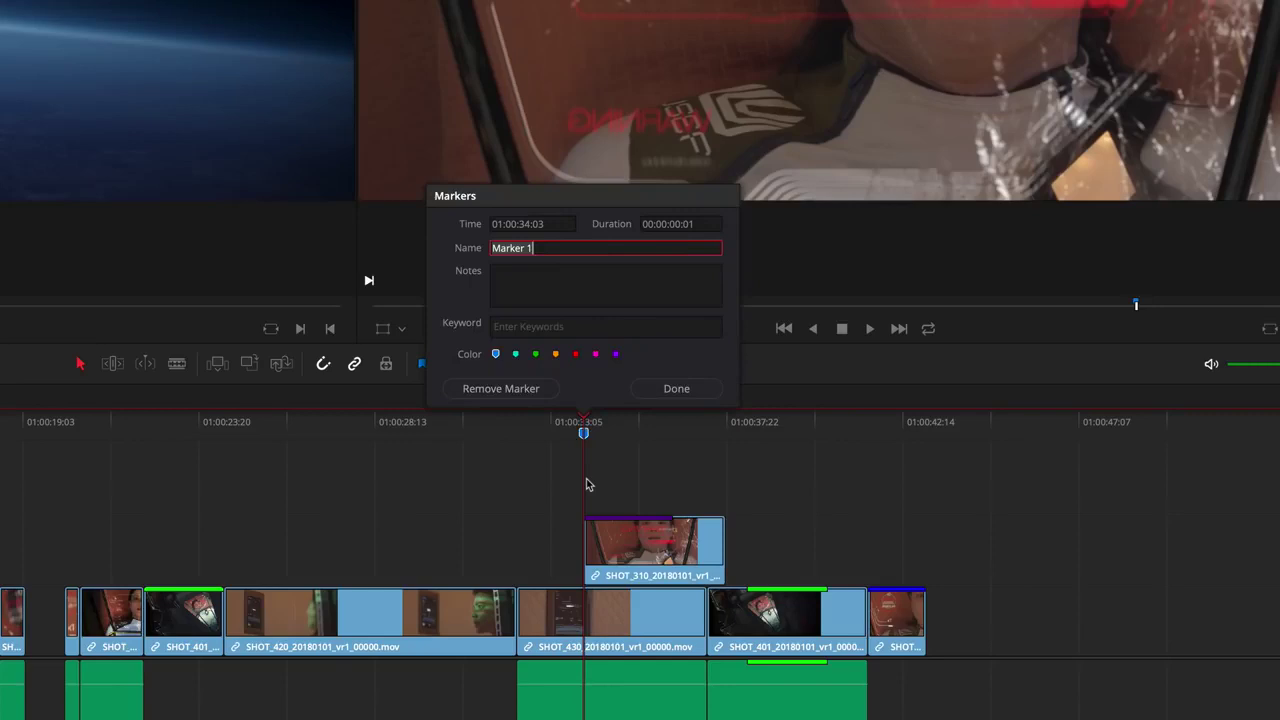
key("shift+Tab")
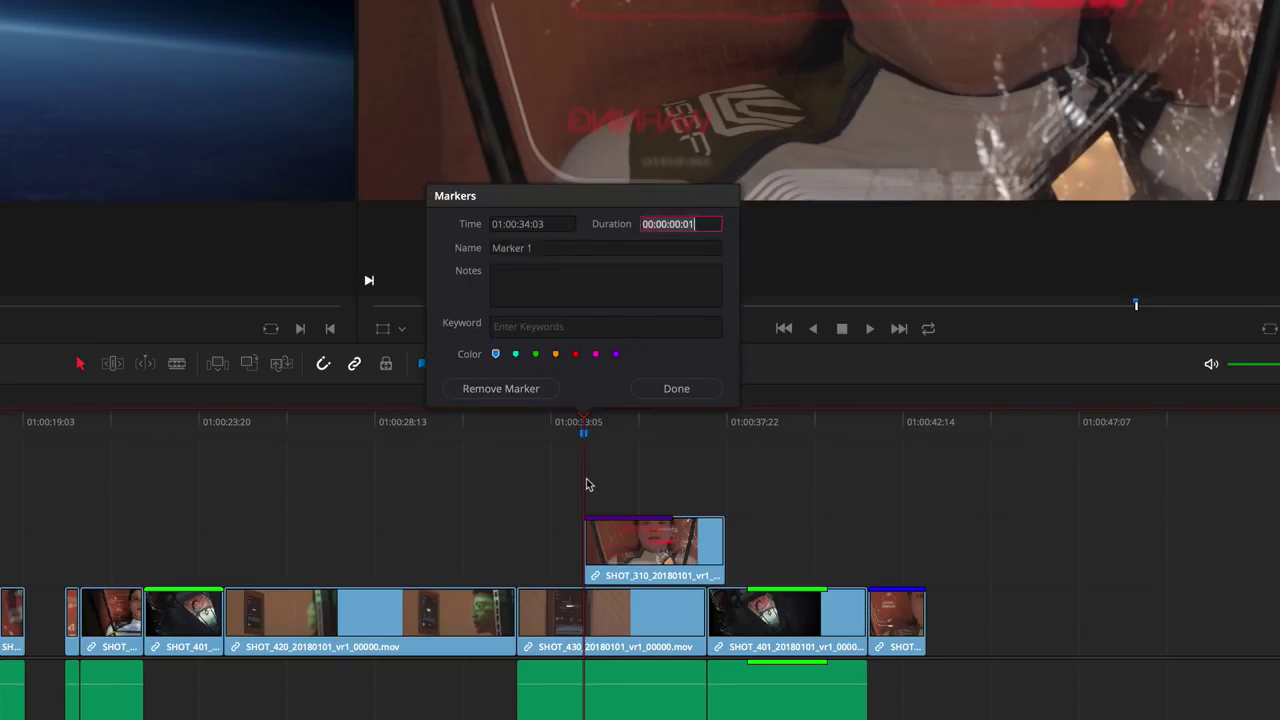
type("200")
key("Tab")
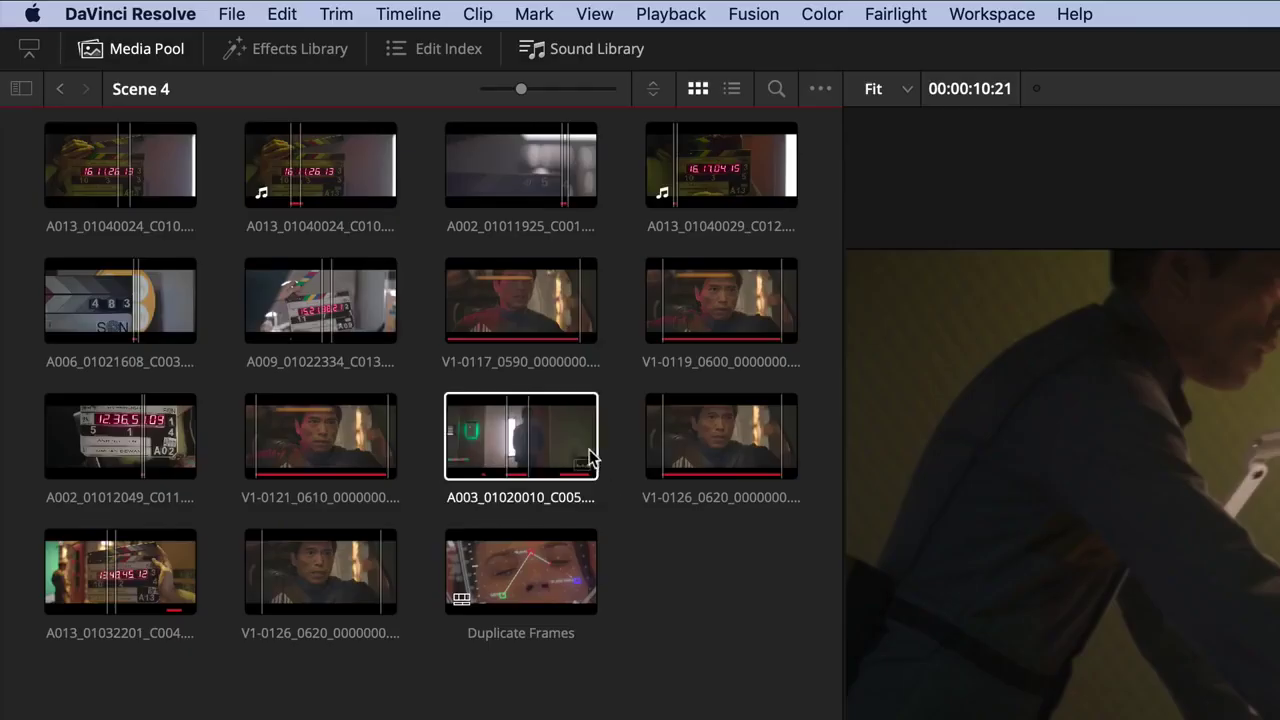
Step: Select the A003_01020010_C005 clip in the Scene 4 bin and turn on the Dual Pane Media Pool
left_click(197, 153)
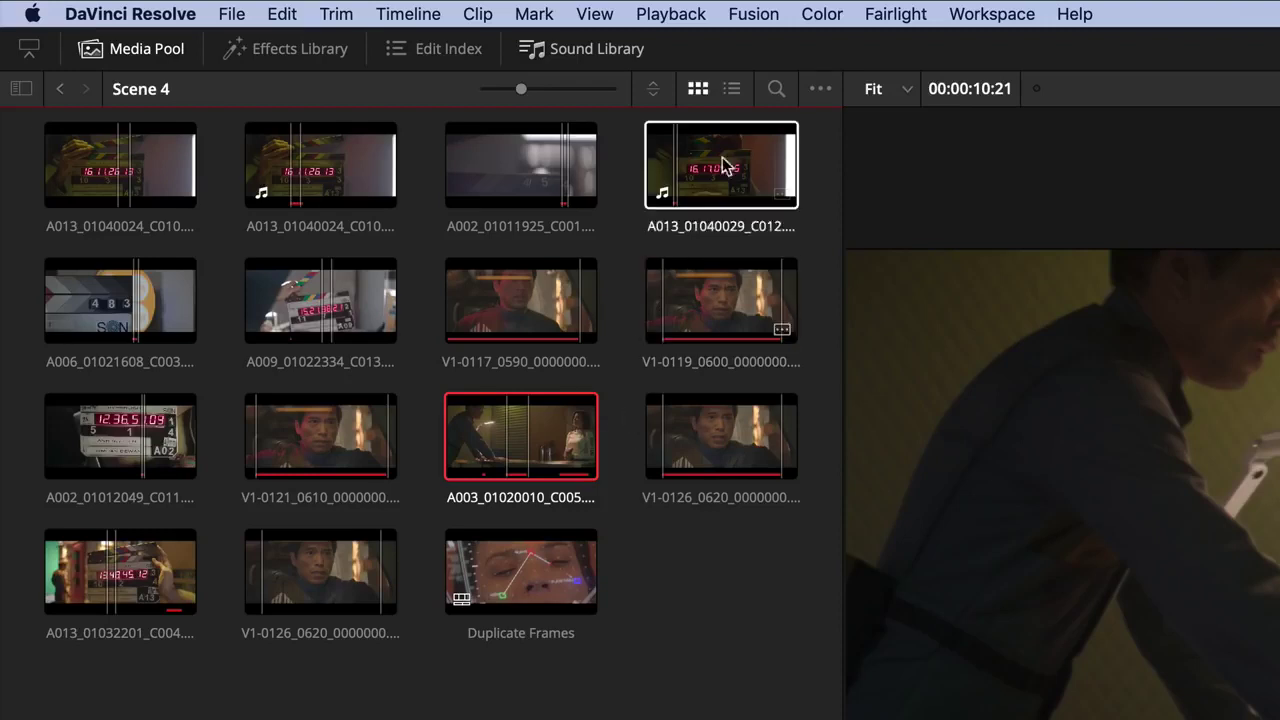
left_click(820, 89)
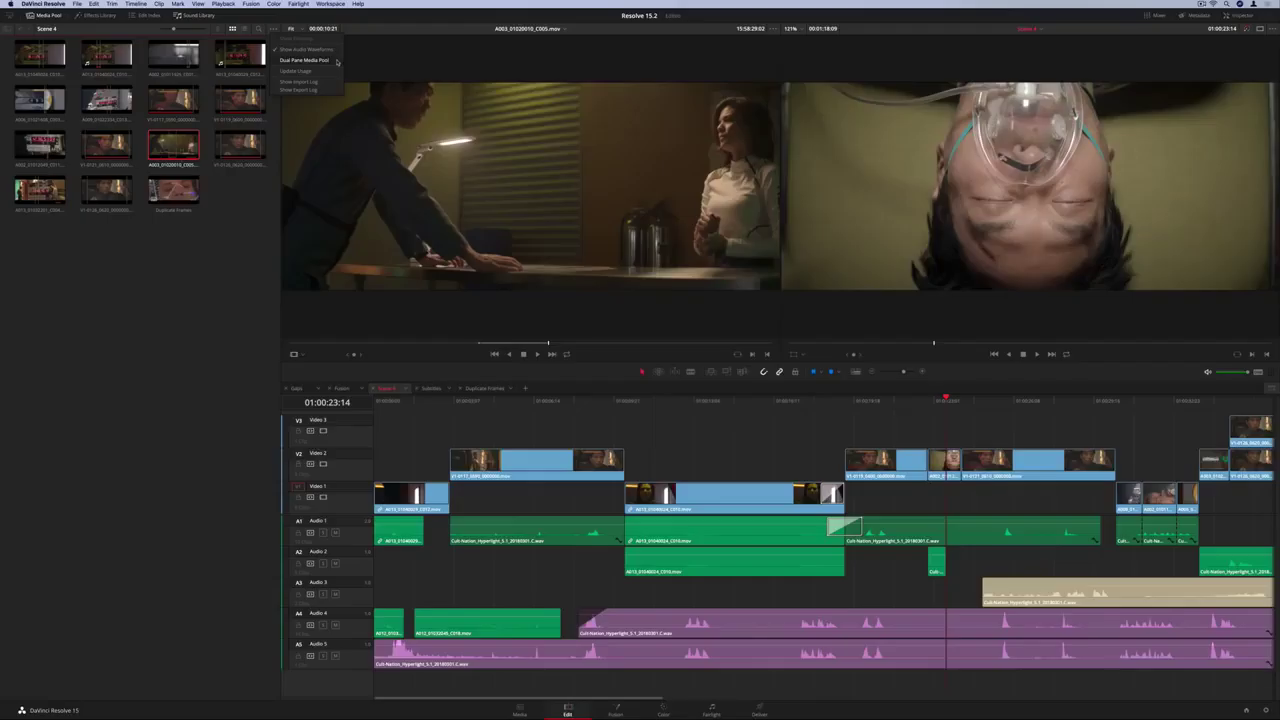
left_click(336, 61)
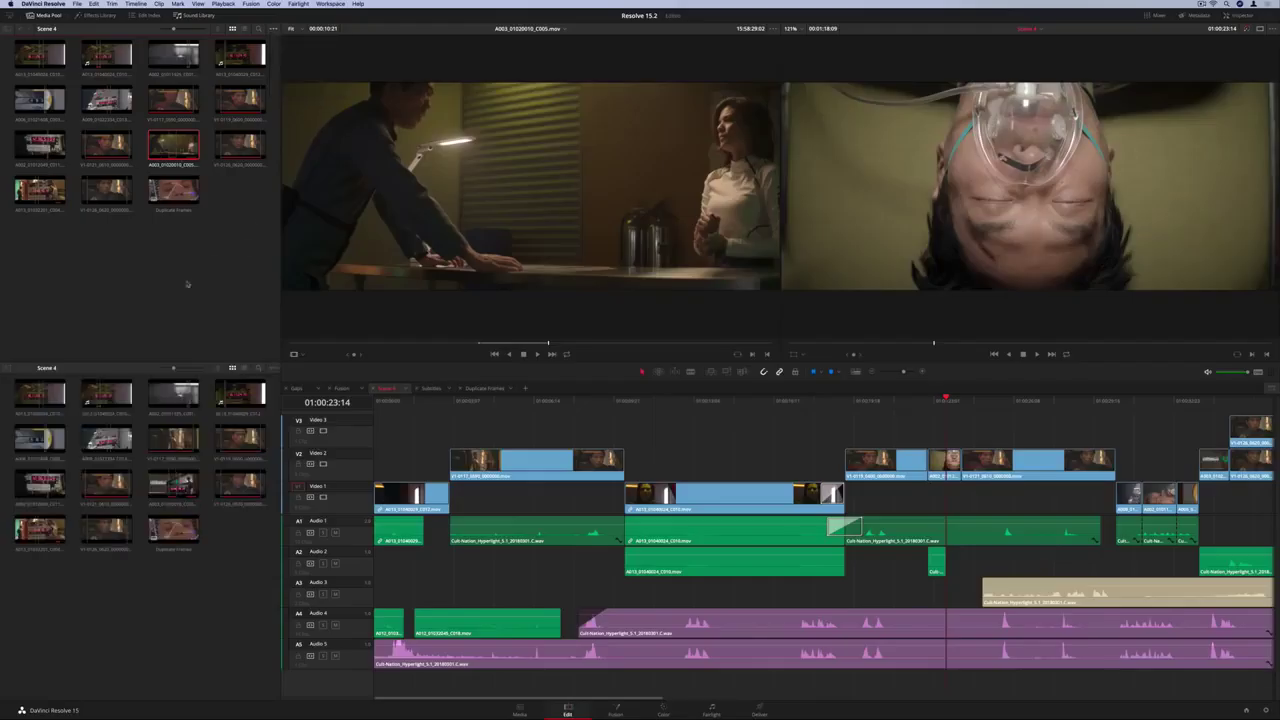
Step: Load the Scene 2 timeline from the Master bin as source and edit its A001_01011738_C003 clip onto Video 3 of the Scene 4 timeline
left_click(7, 368)
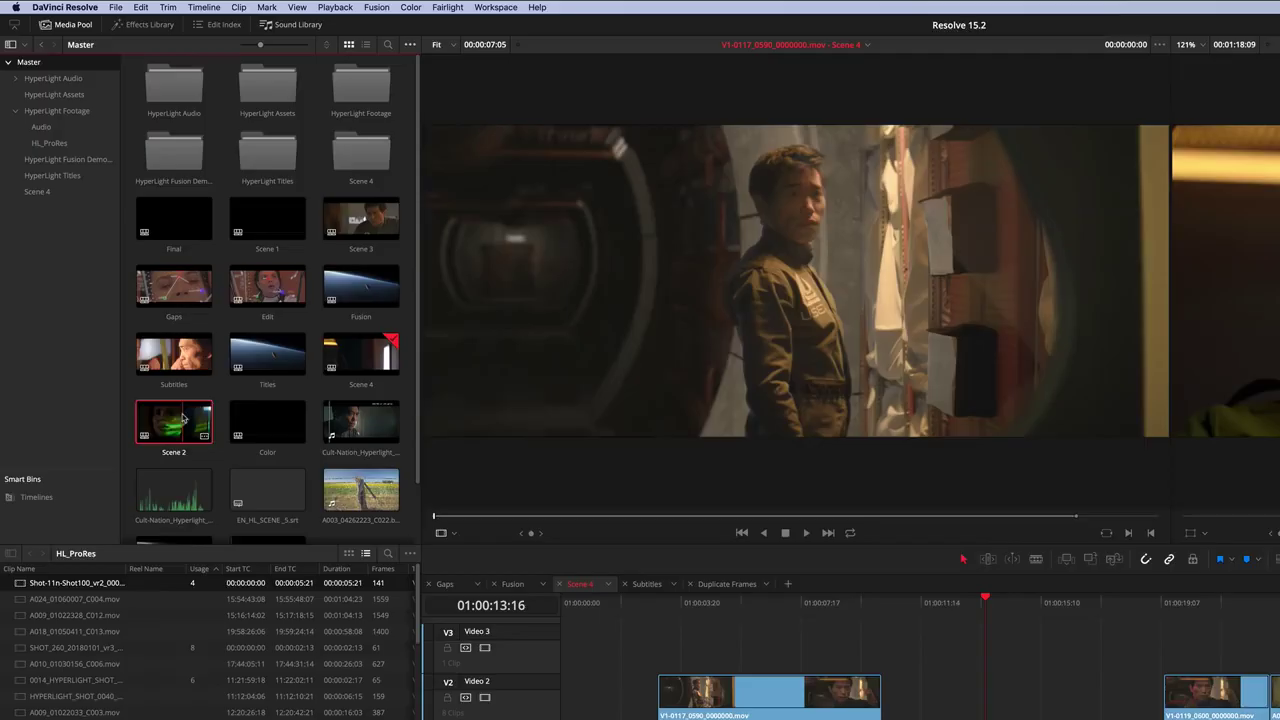
left_click_drag(116, 281, 559, 190)
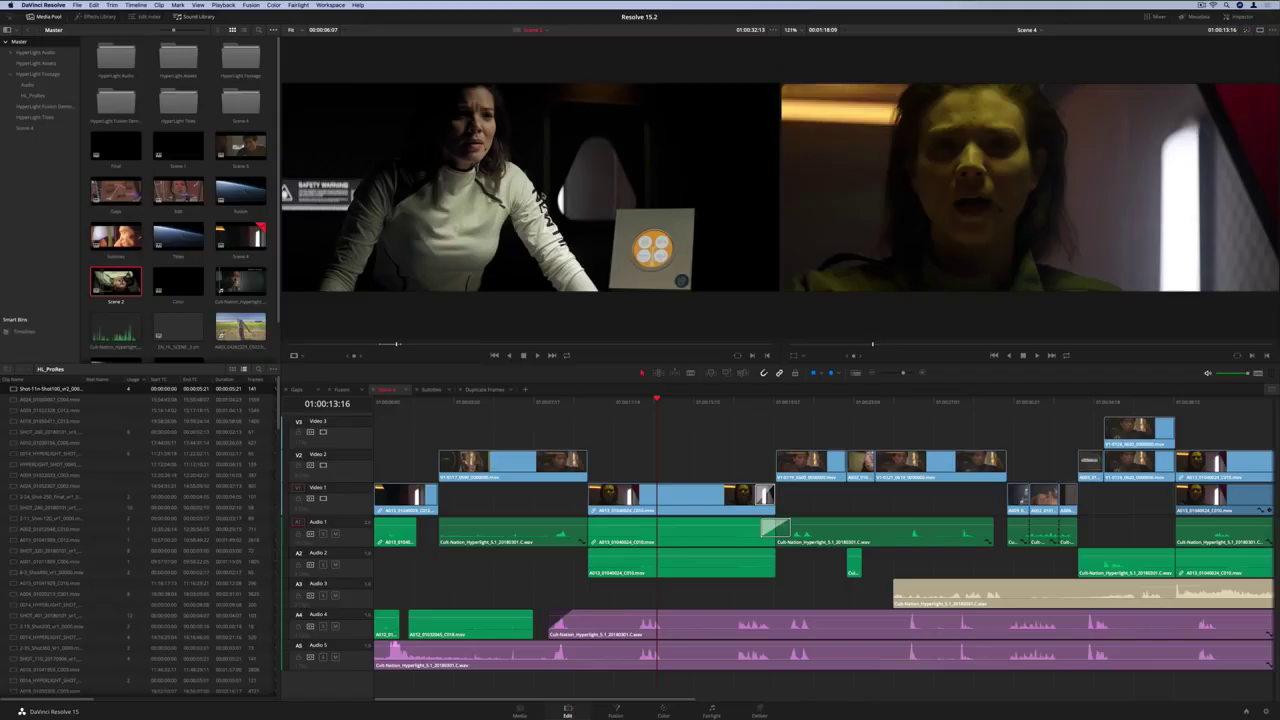
left_click_drag(818, 292, 957, 700)
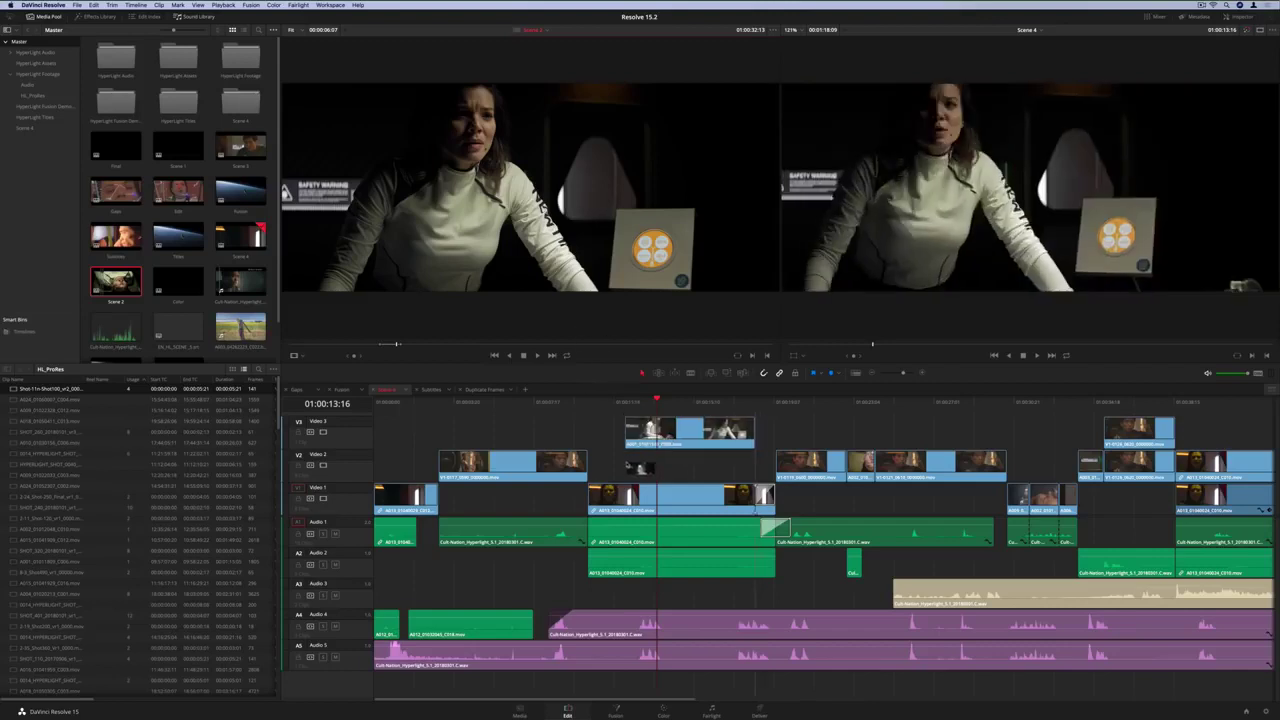
left_click_drag(630, 463, 630, 463)
Step: Show the clip properties and the Transform overlay at 01:00:17:15, and check the overlay on clips up to 01:00:26:06
left_click_drag(640, 402, 738, 403)
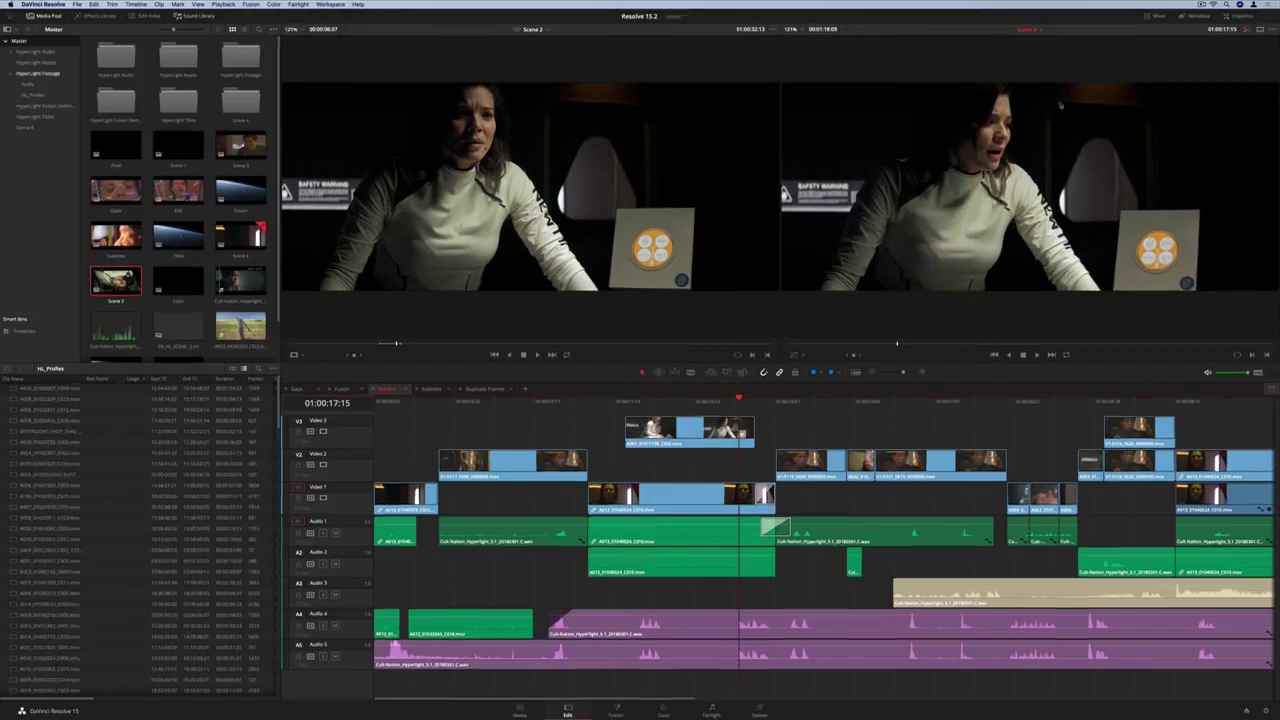
left_click(1241, 16)
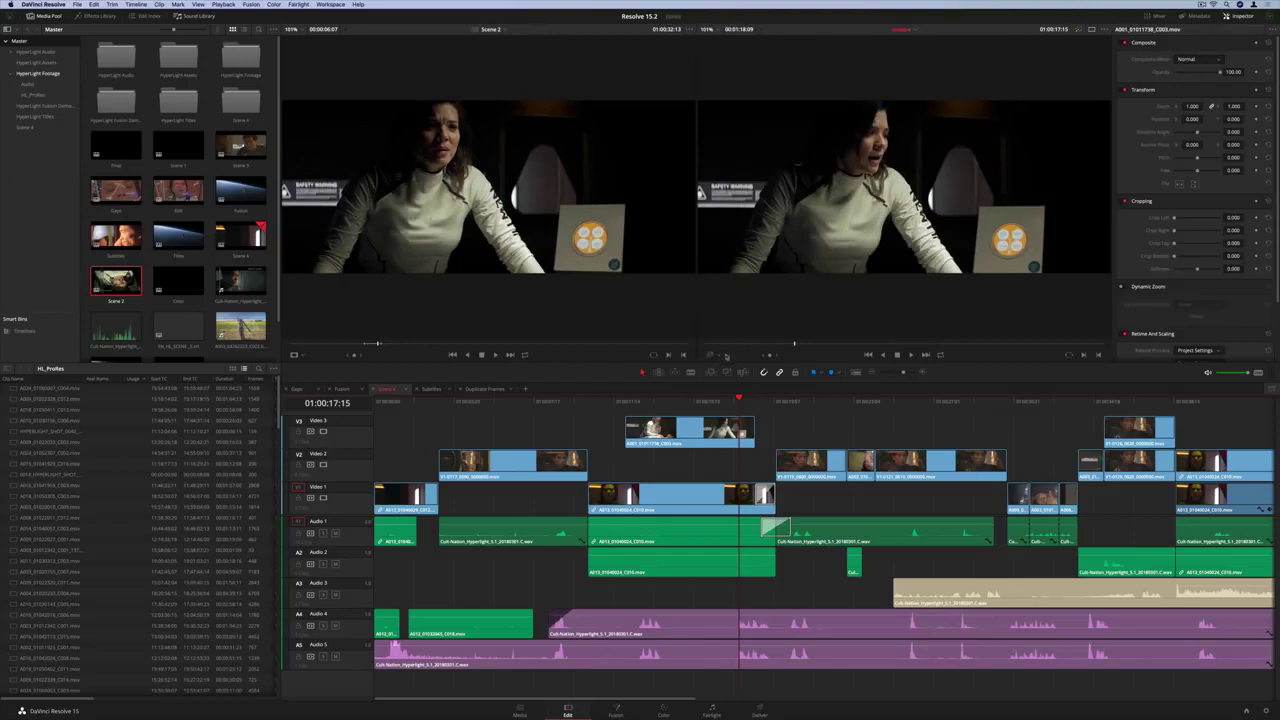
left_click(720, 355)
left_click(725, 367)
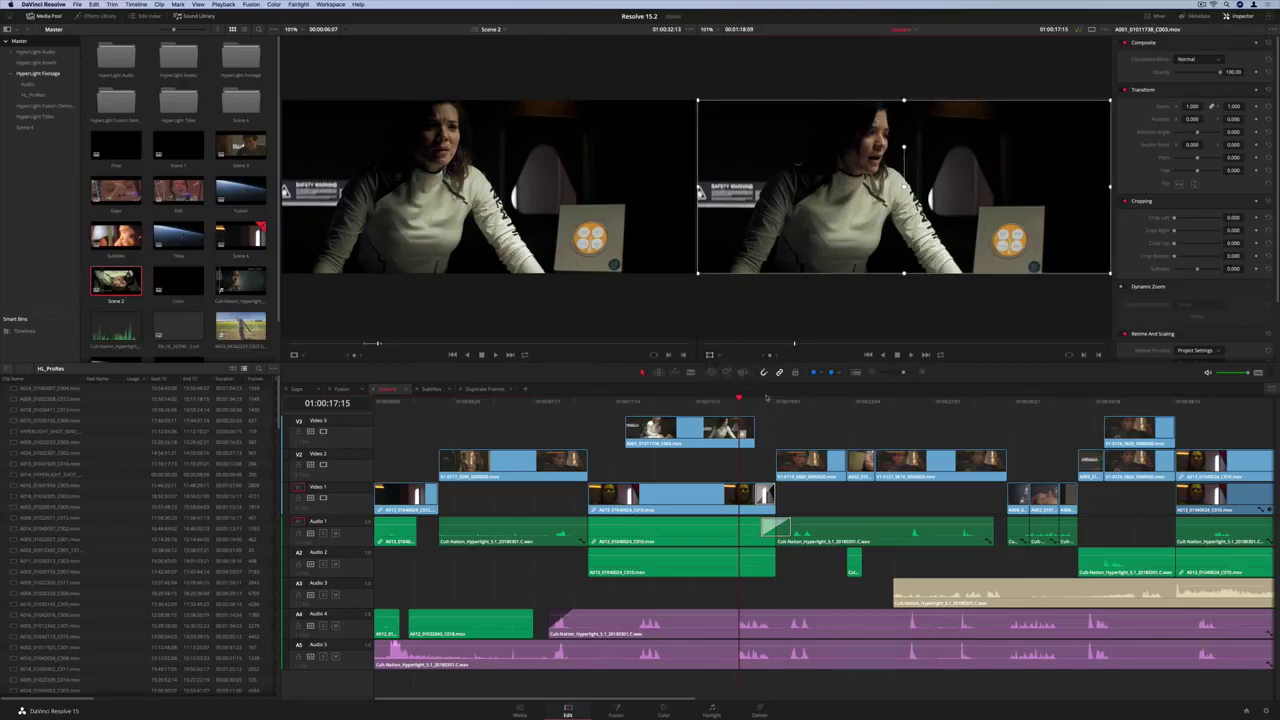
left_click(794, 402)
left_click(859, 401)
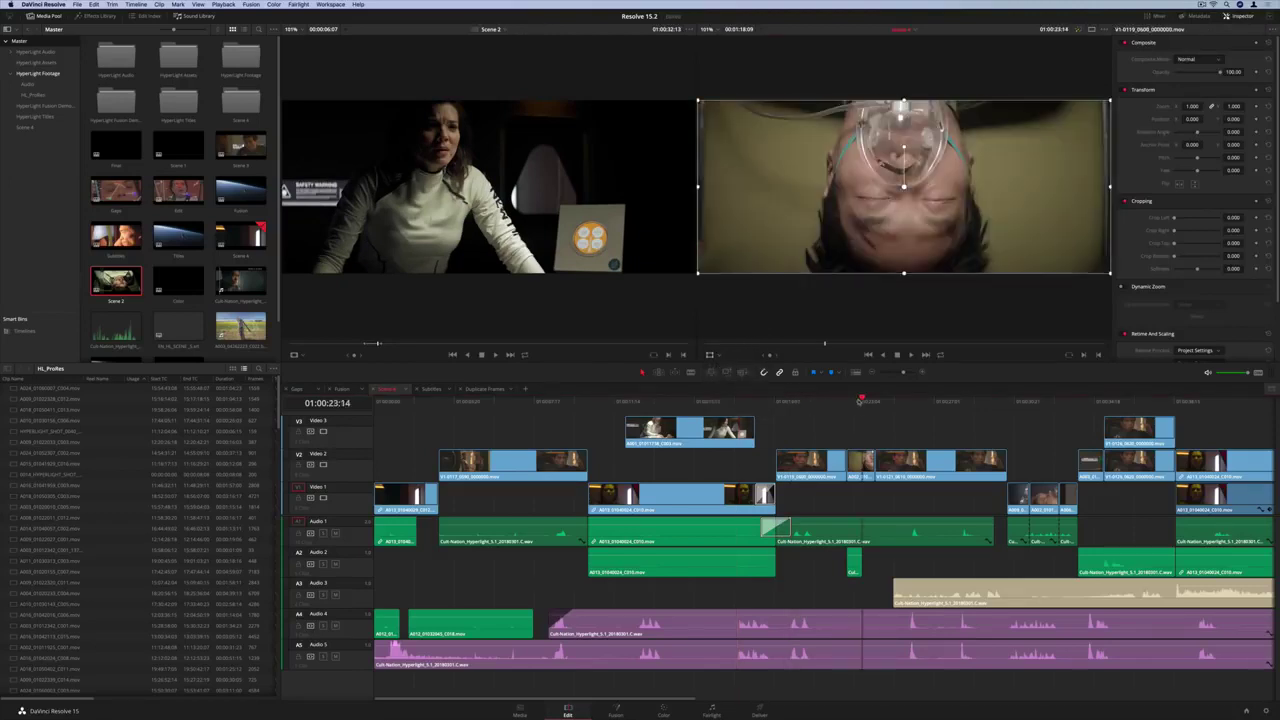
left_click(917, 402)
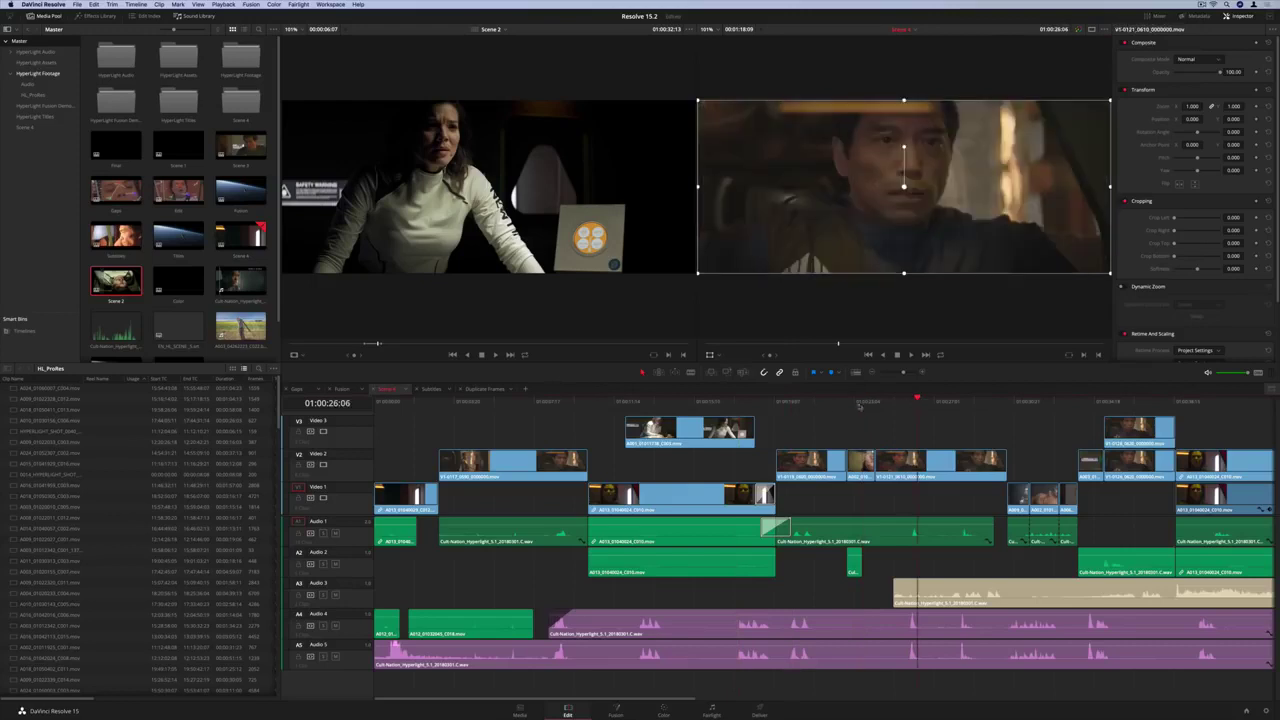
Step: Switch the timeline viewer overlay to Dynamic Zoom and enable Dynamic Zoom for the V1-0121_0610_0000000 clip
left_click(719, 356)
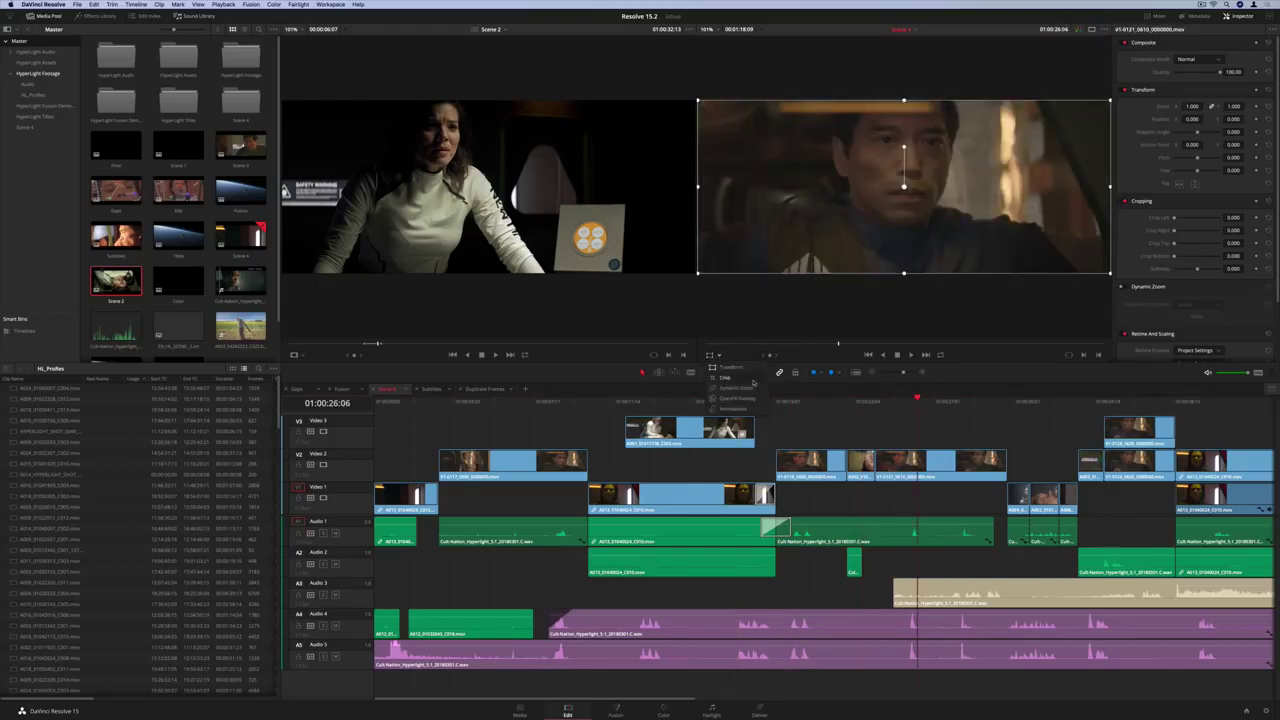
left_click(757, 387)
left_click_drag(855, 212, 862, 218)
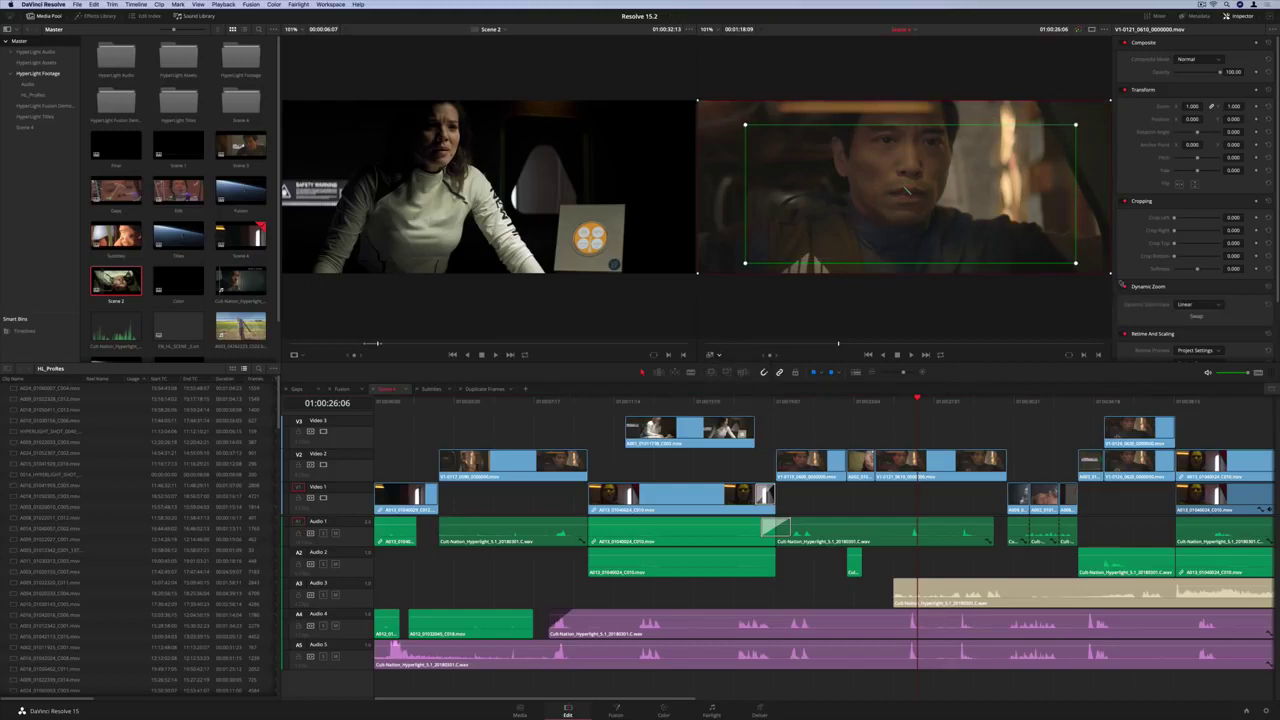
Step: Position the playhead in the Cross Dissolve at the end of the A013_01040024_C010 clip on Video 1 and examine it at frame level
left_click_drag(858, 400, 781, 412)
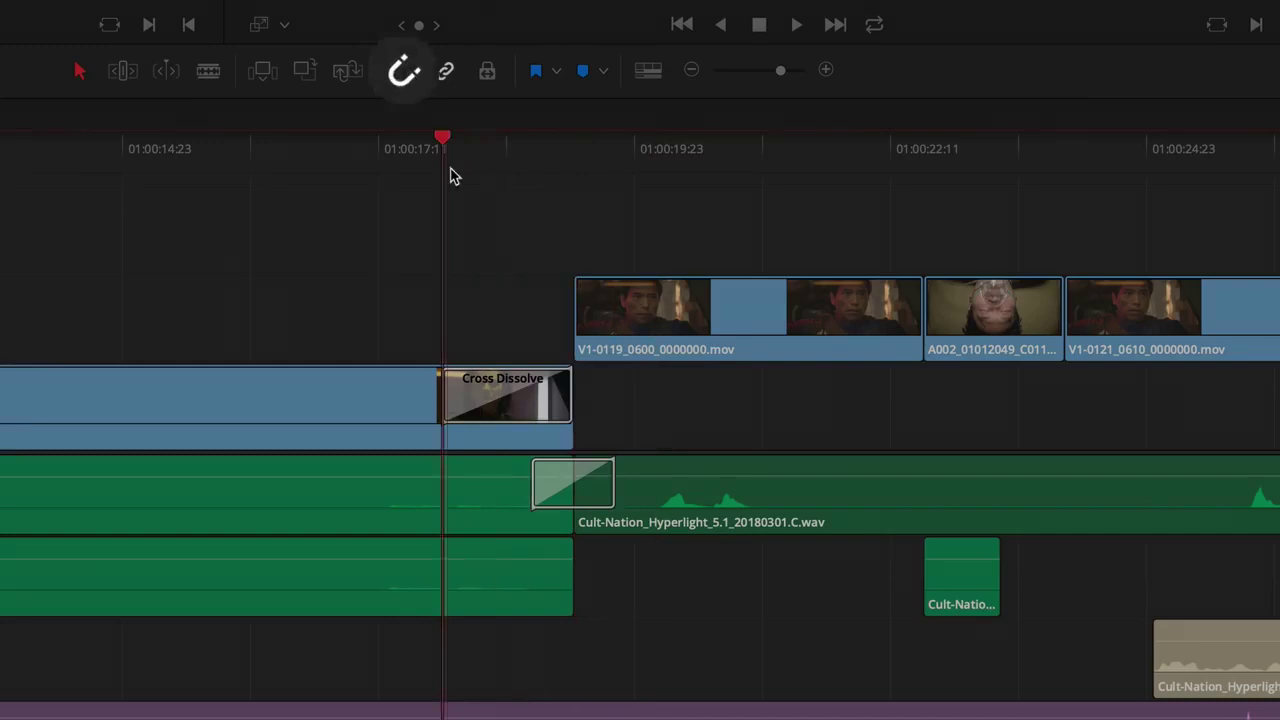
left_click_drag(450, 176, 569, 217)
key("ctrl+equal")
key("ctrl+equal")
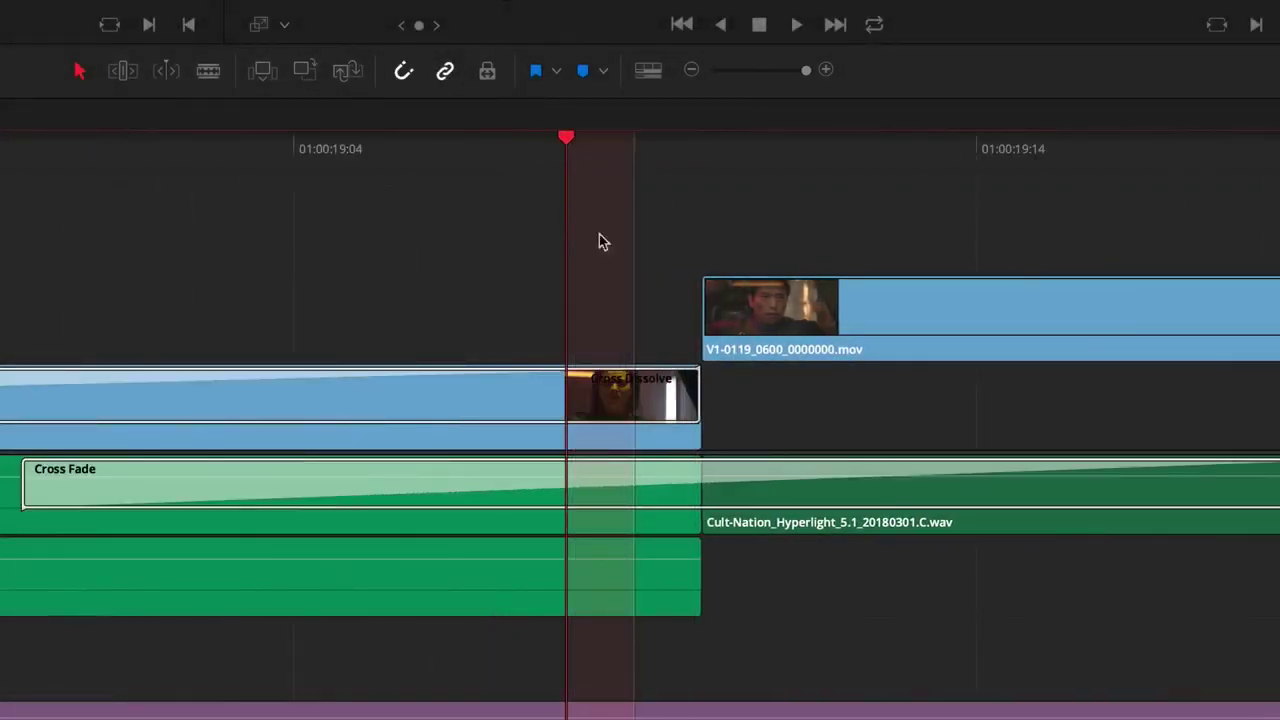
left_click_drag(1240, 478, 880, 477)
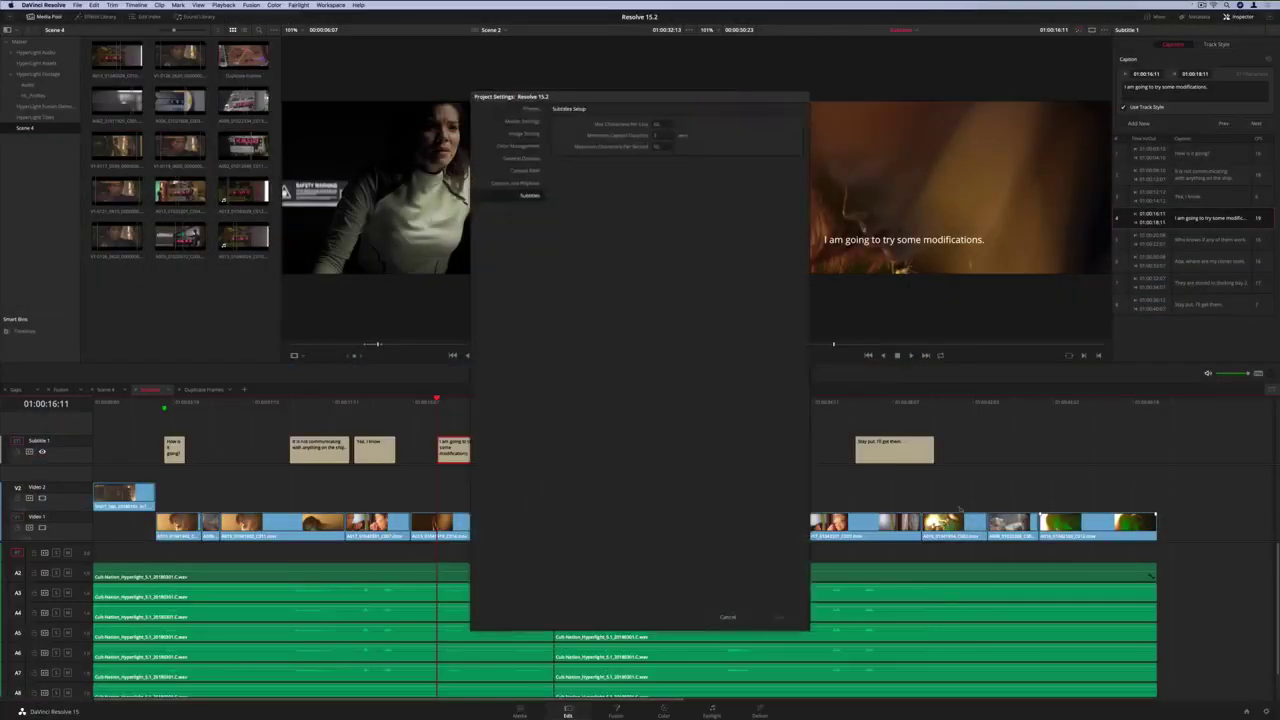
Step: Set the project's Maximum Characters Per Second for subtitles to 16, save, and check the CPS values in the caption list
left_click(654, 147)
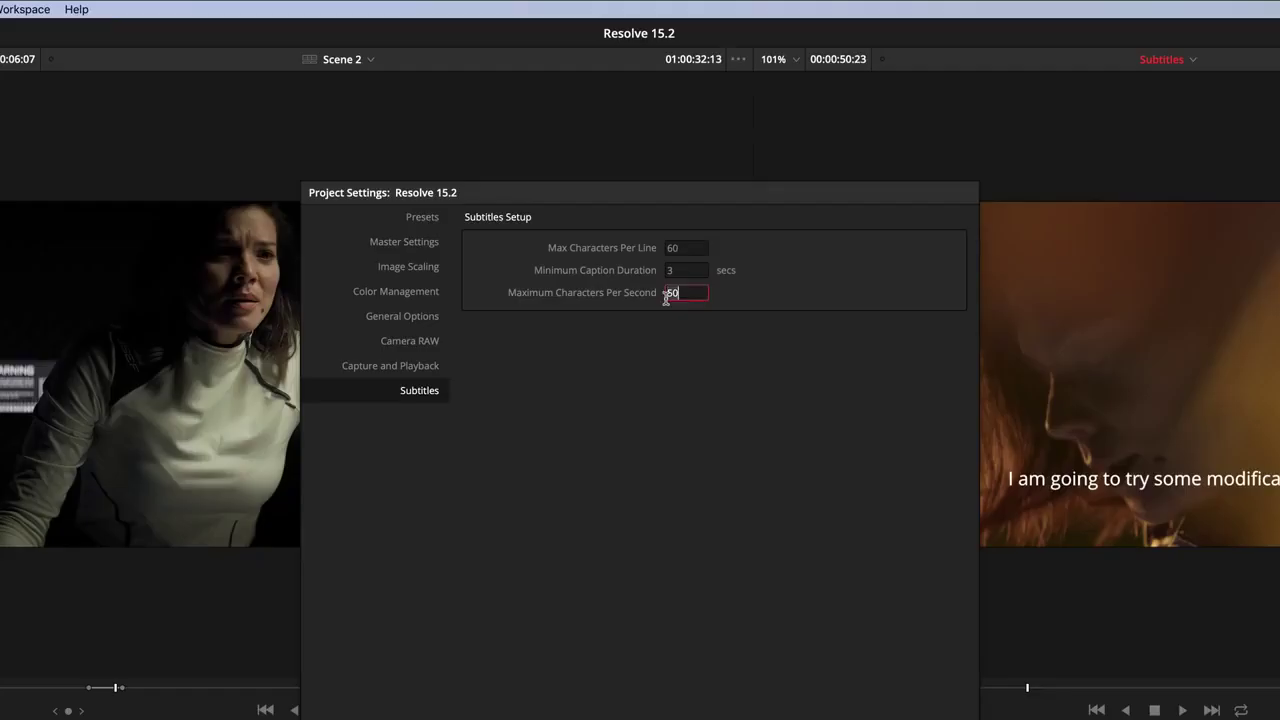
type("16")
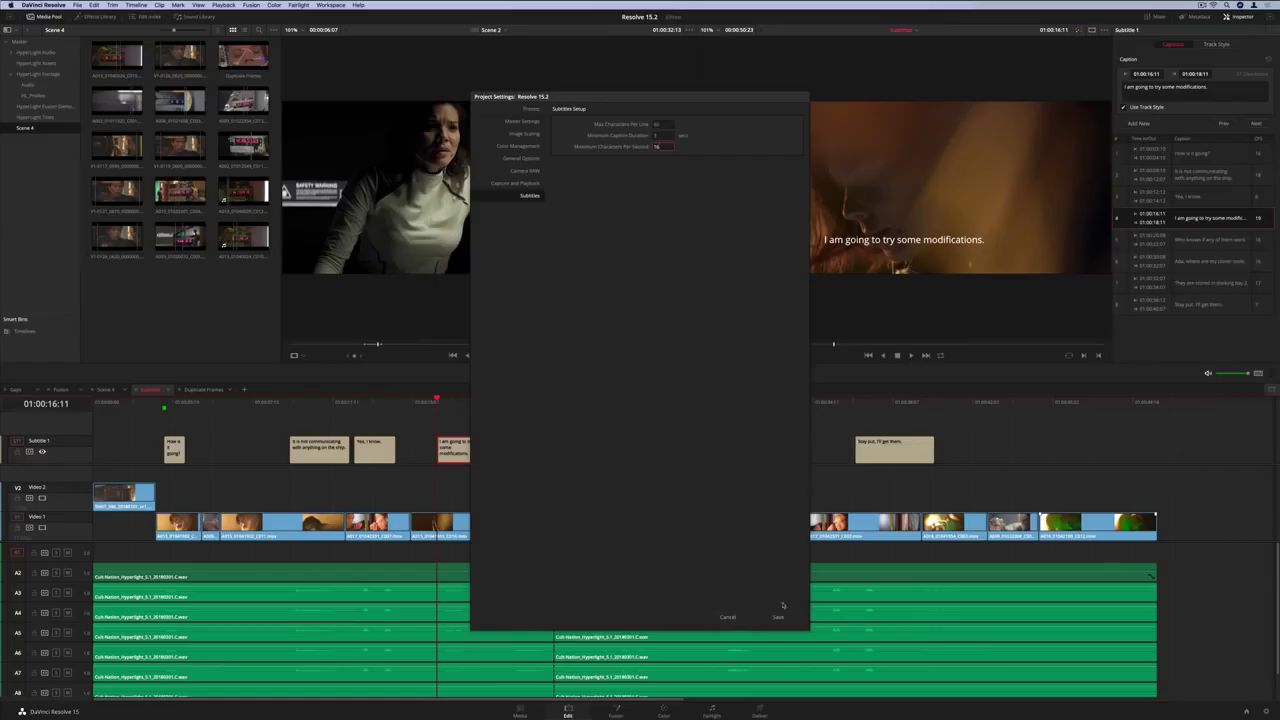
left_click(786, 617)
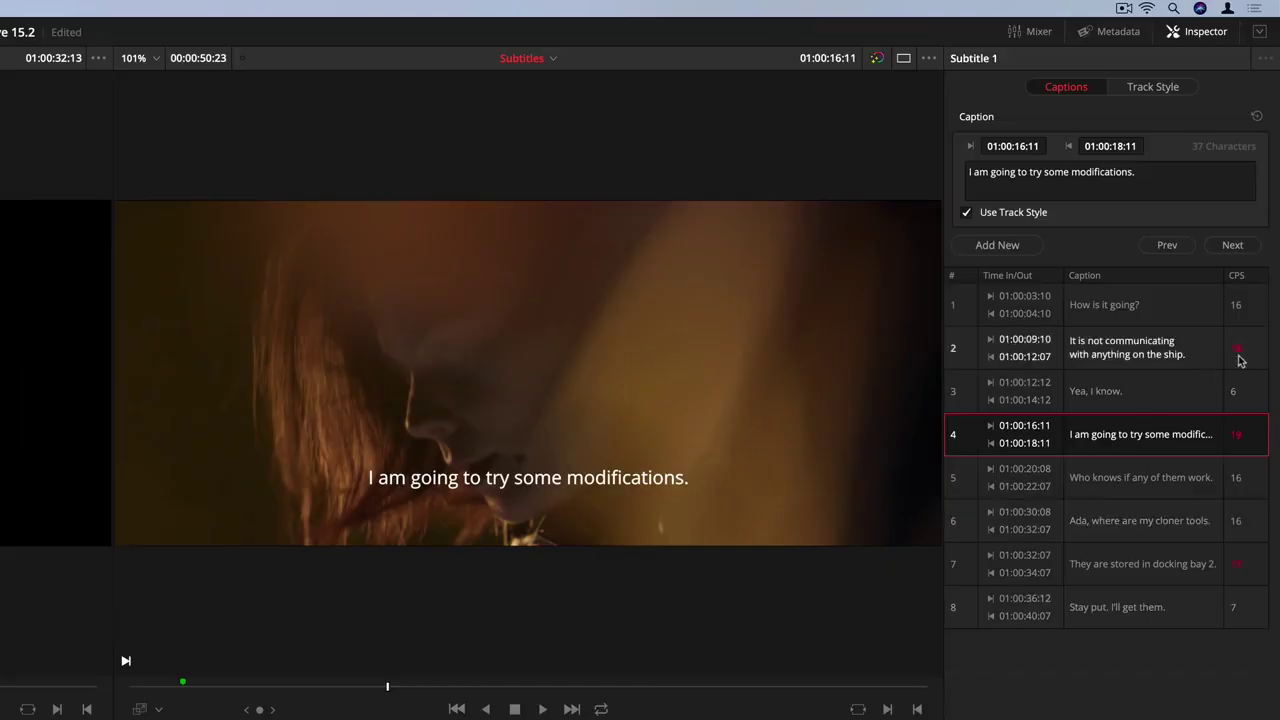
left_click(1259, 178)
left_click(1243, 438)
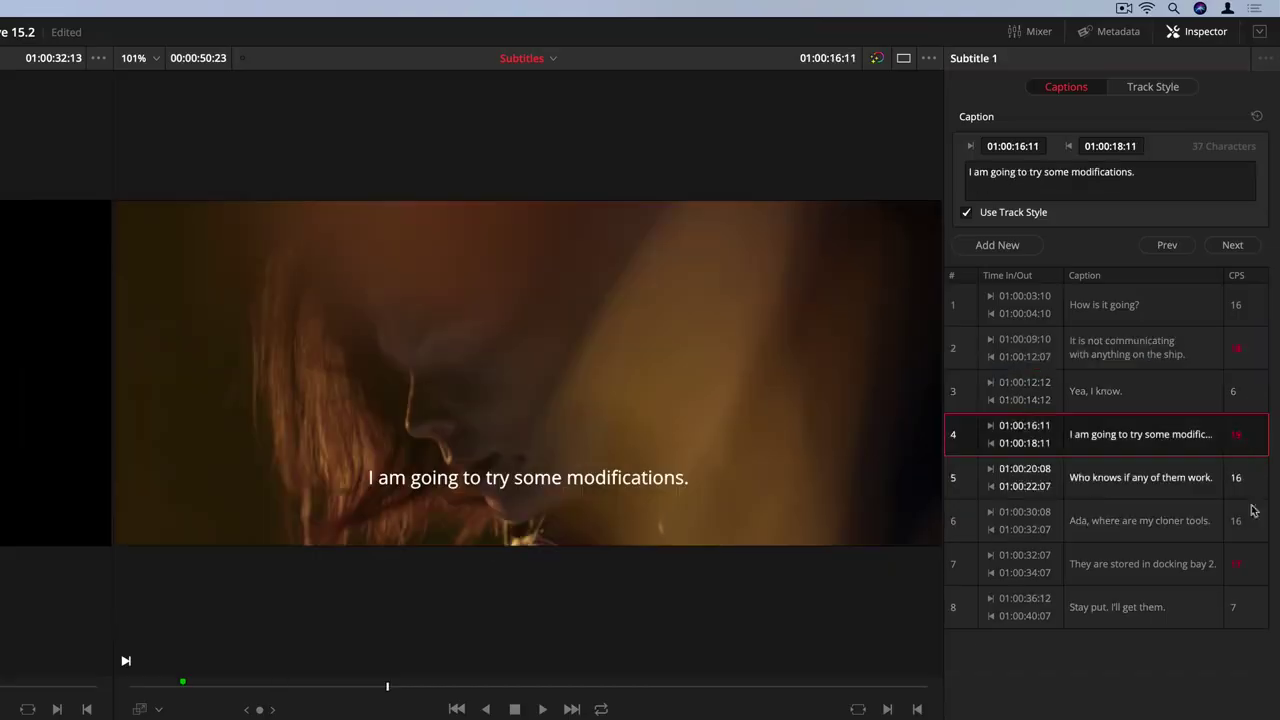
left_click(1240, 580)
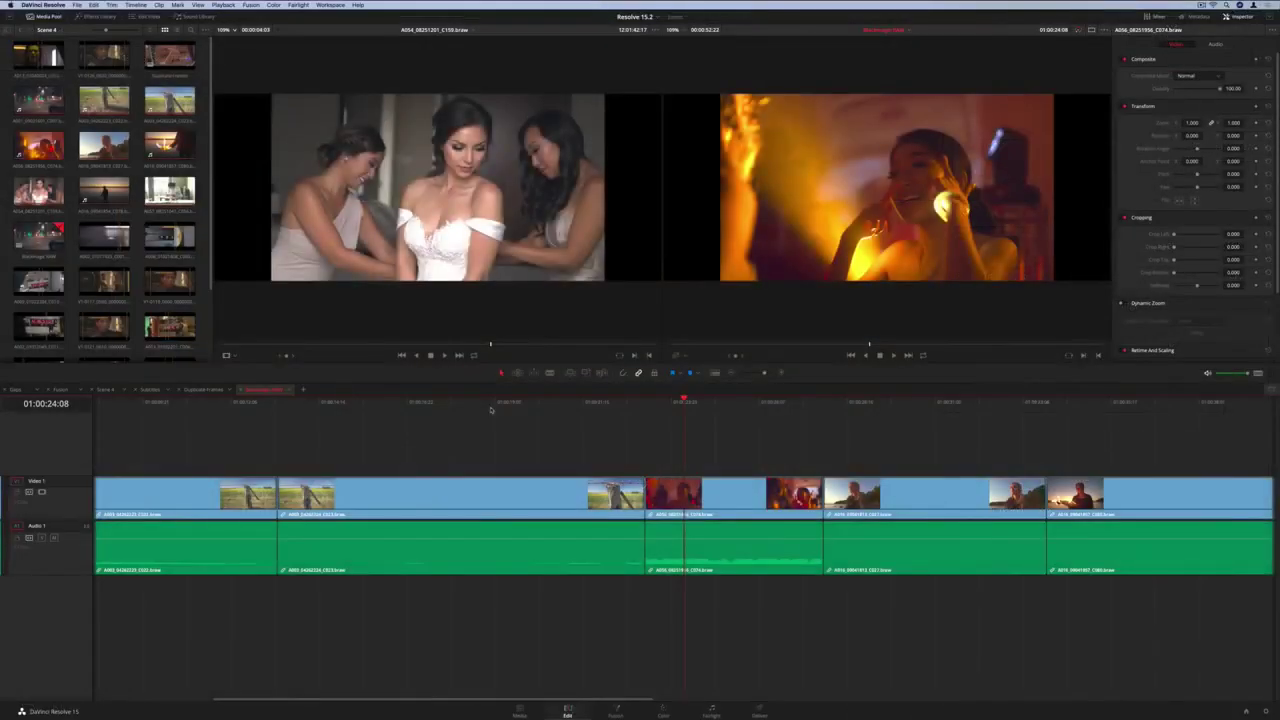
Step: Apply the Blanking Fill effect to the A056_08251956_C074 clip and adjust its Fill Appearance settings
left_click(103, 17)
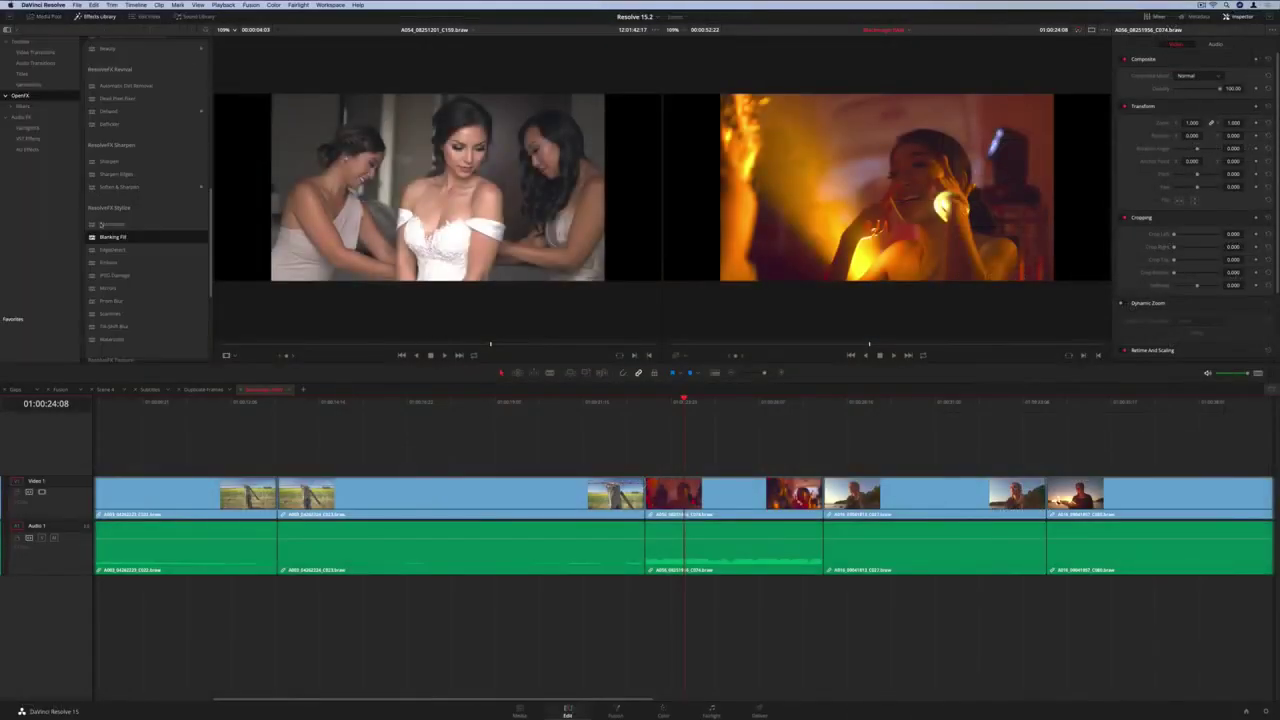
left_click_drag(110, 240, 722, 498)
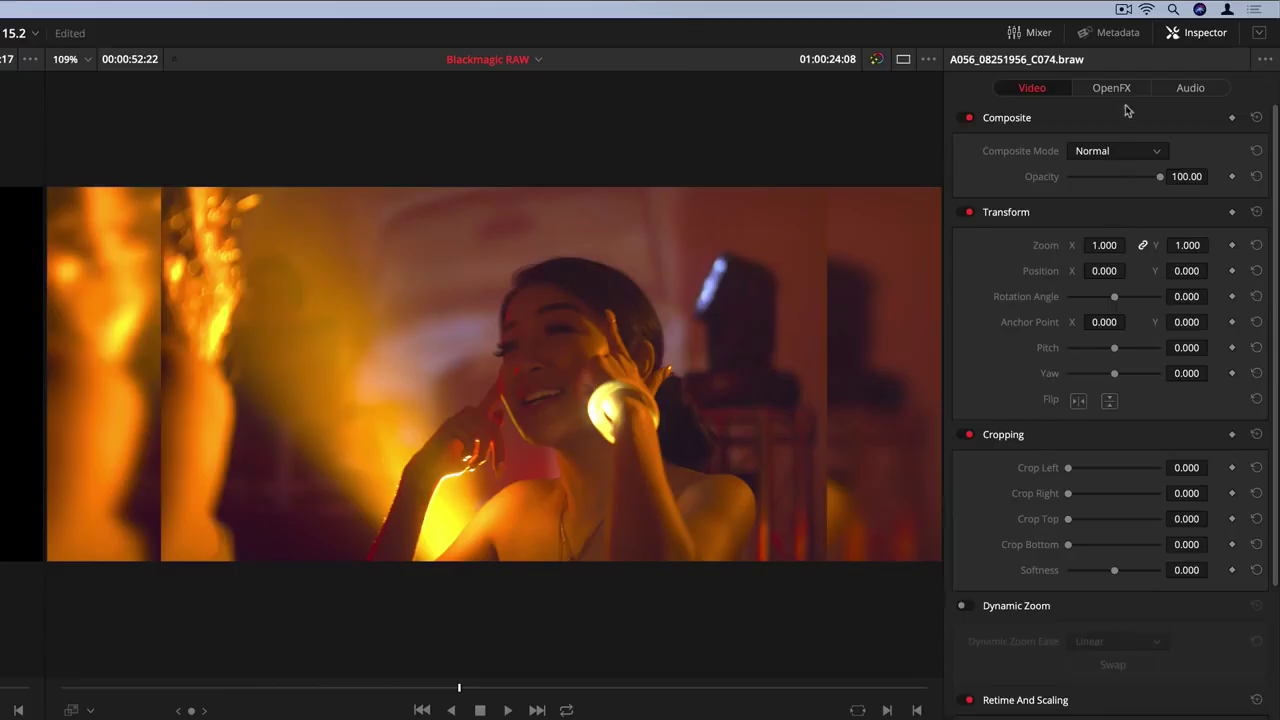
left_click(1203, 45)
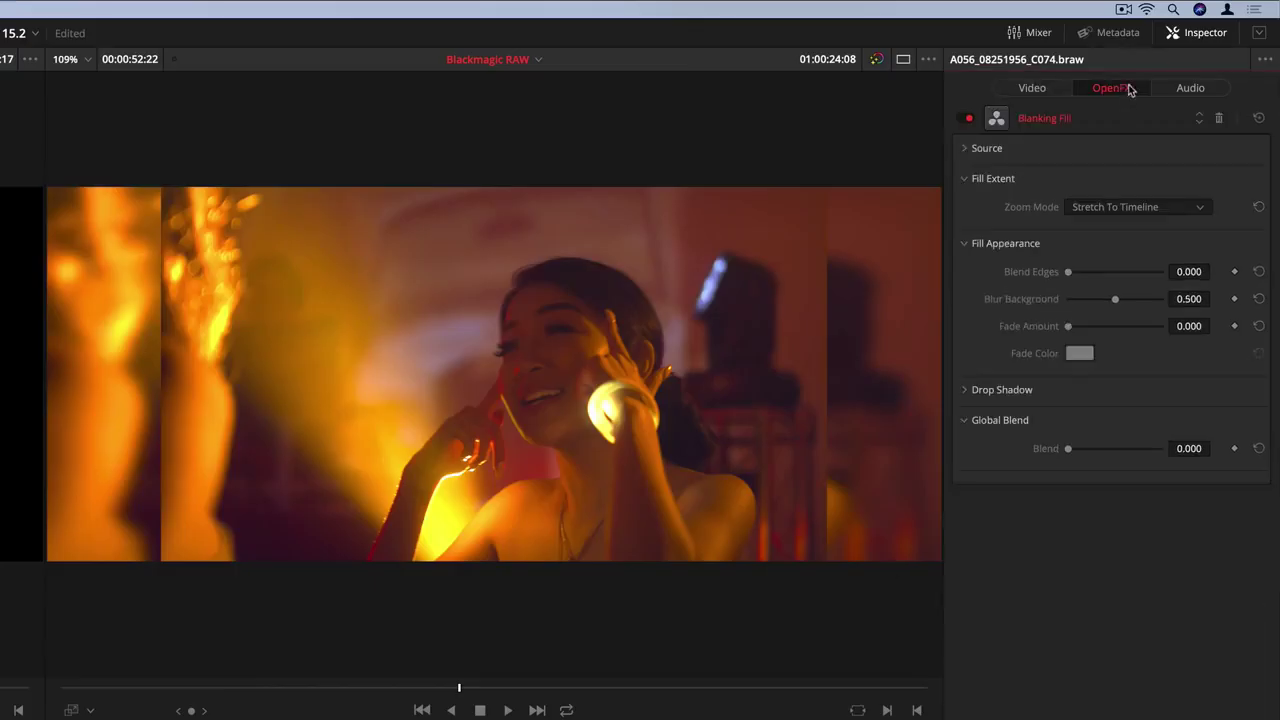
left_click_drag(1076, 276, 1154, 300)
key("space")
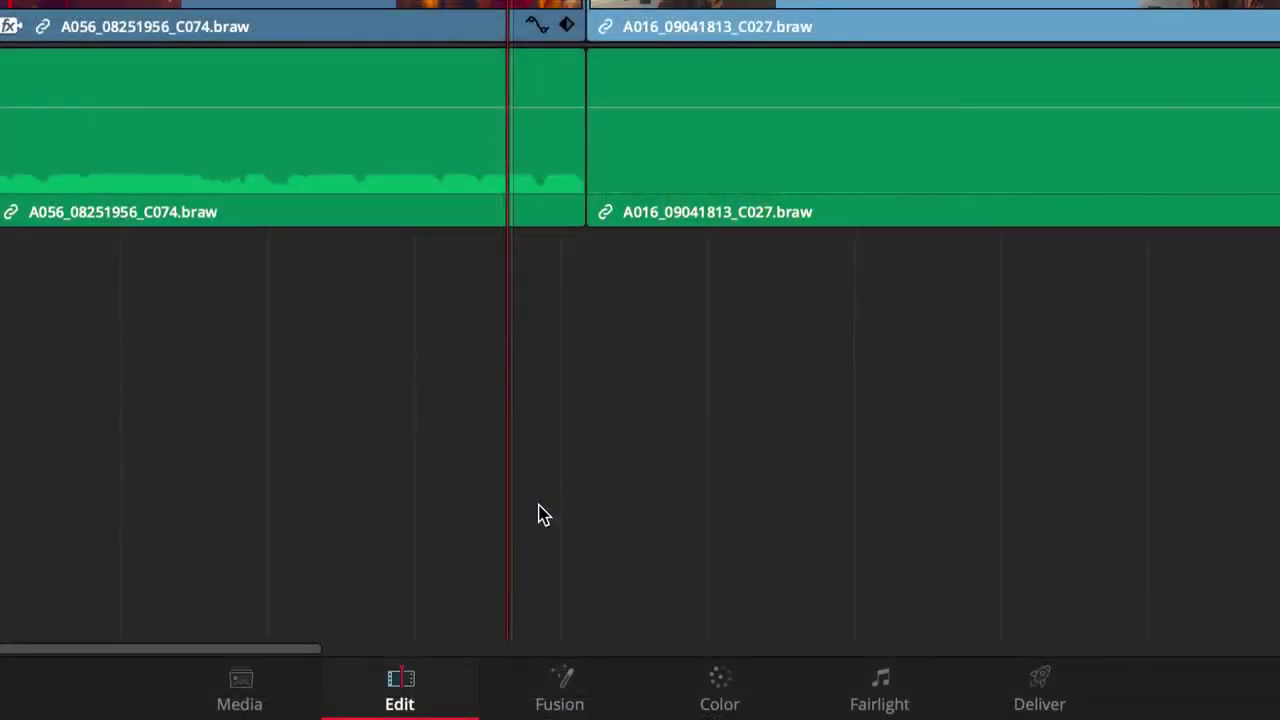
Step: On the Color page, apply the Beauty effect to node 02 with Smoothing Threshold 0.388 and Diffuse Lighting 1.388
left_click(745, 674)
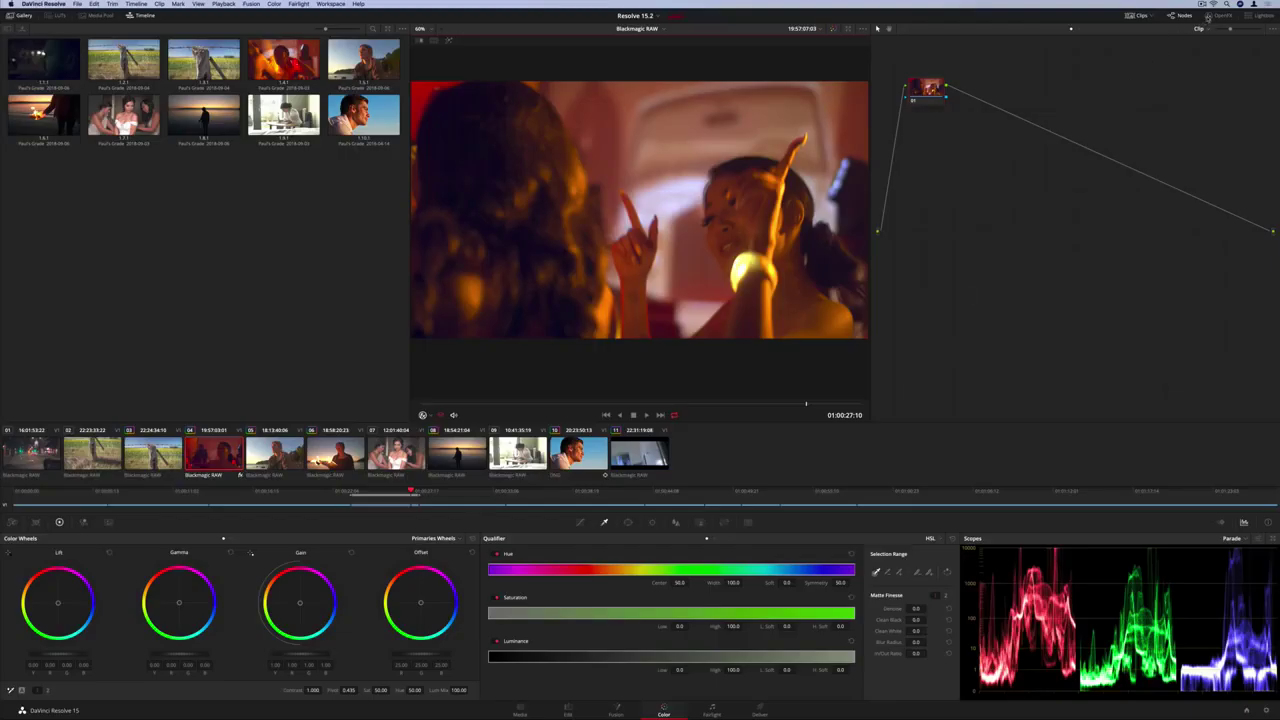
left_click(1206, 17)
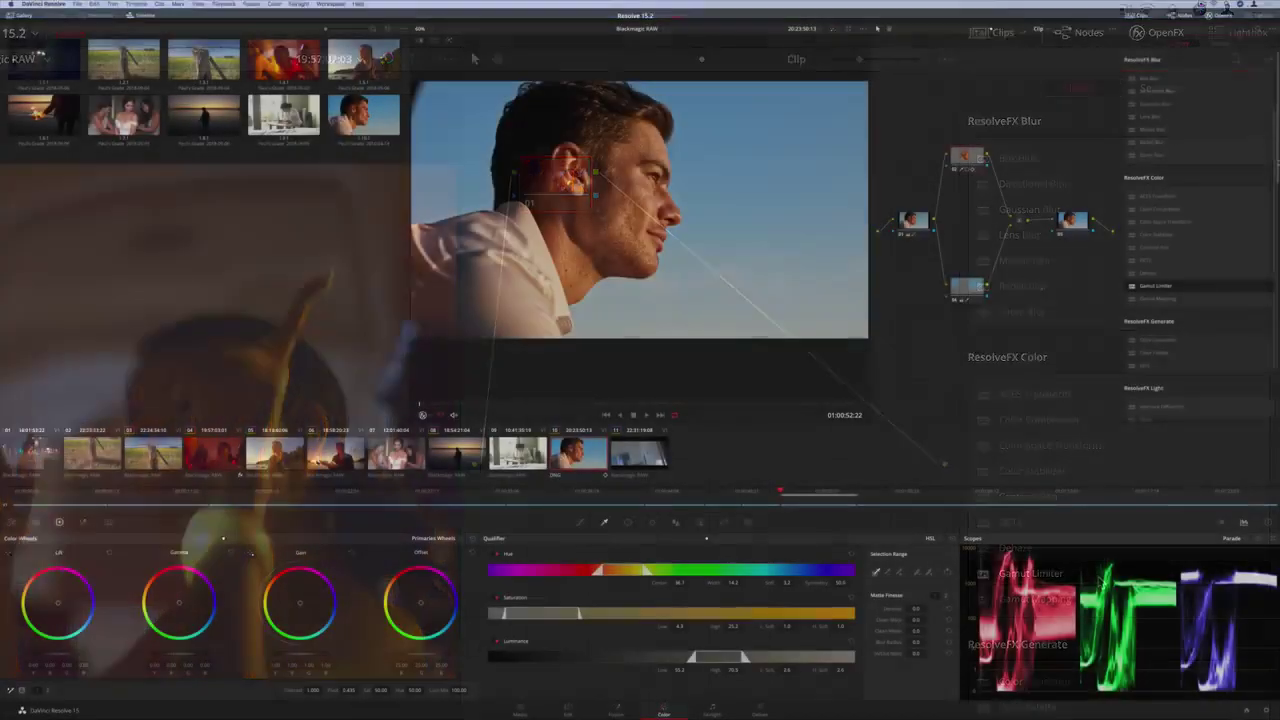
scroll(1200, 240, "down", 3)
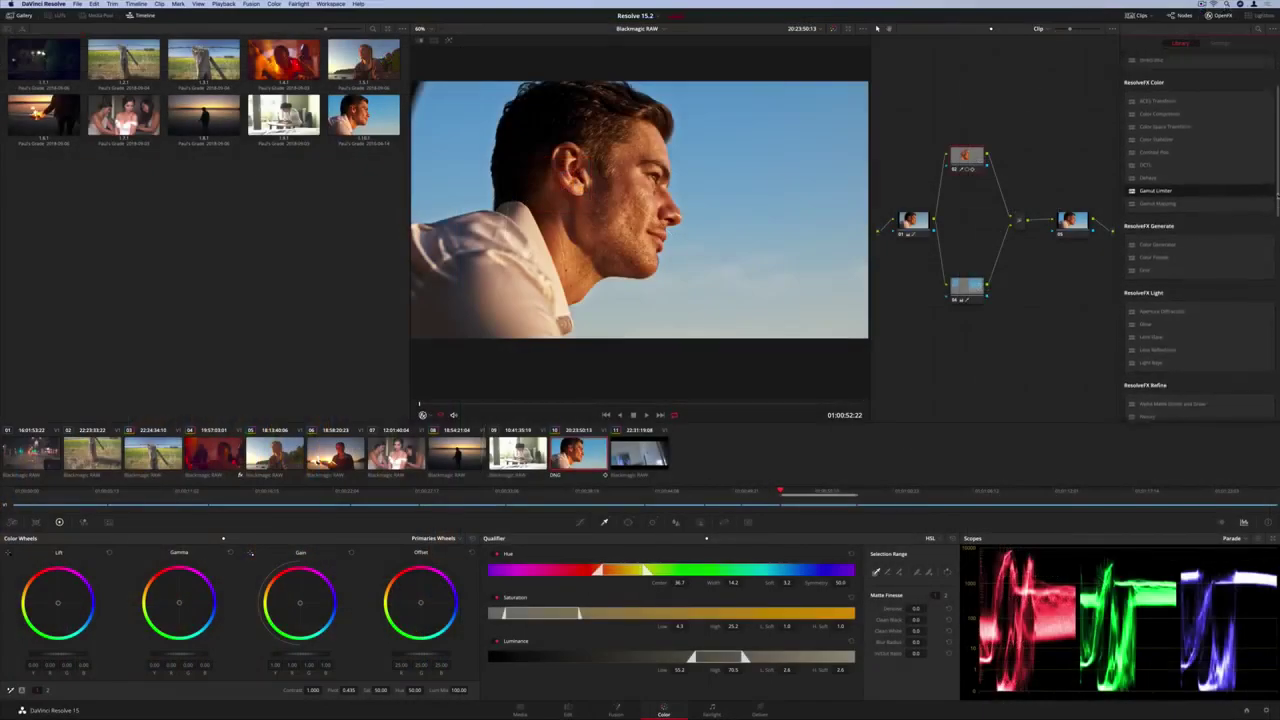
scroll(1274, 229, "down", 5)
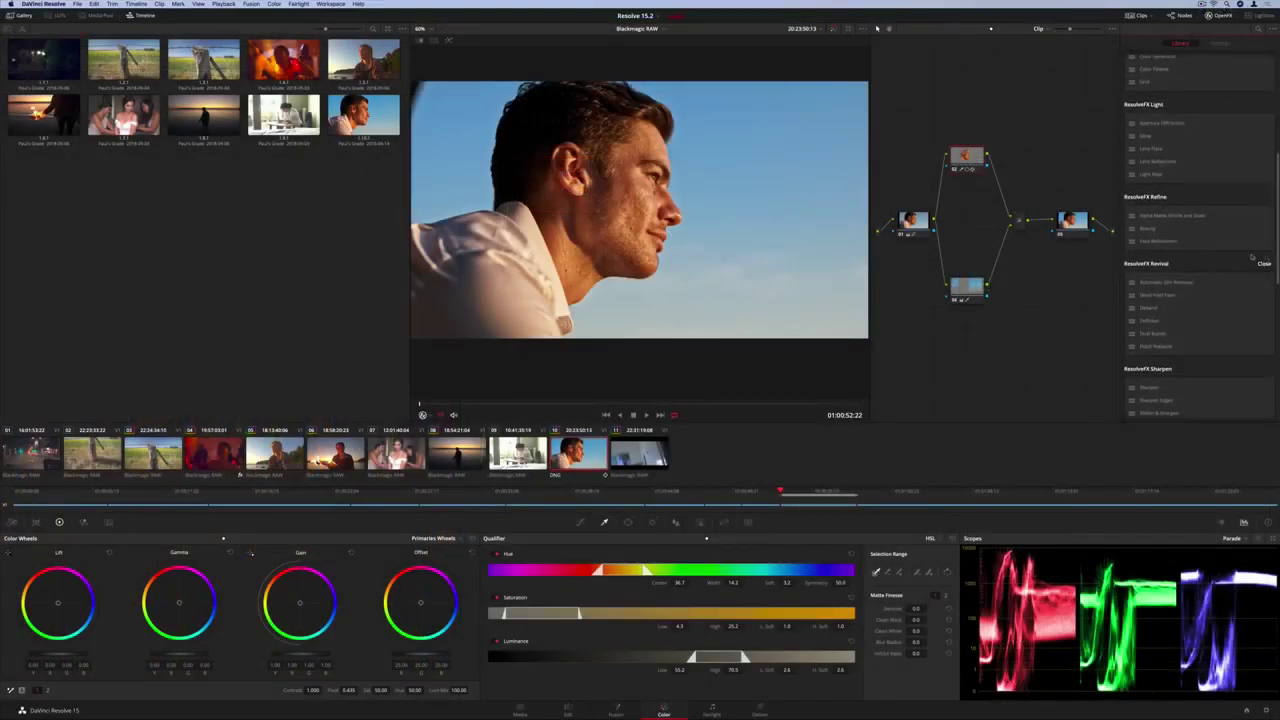
left_click_drag(1150, 232, 966, 155)
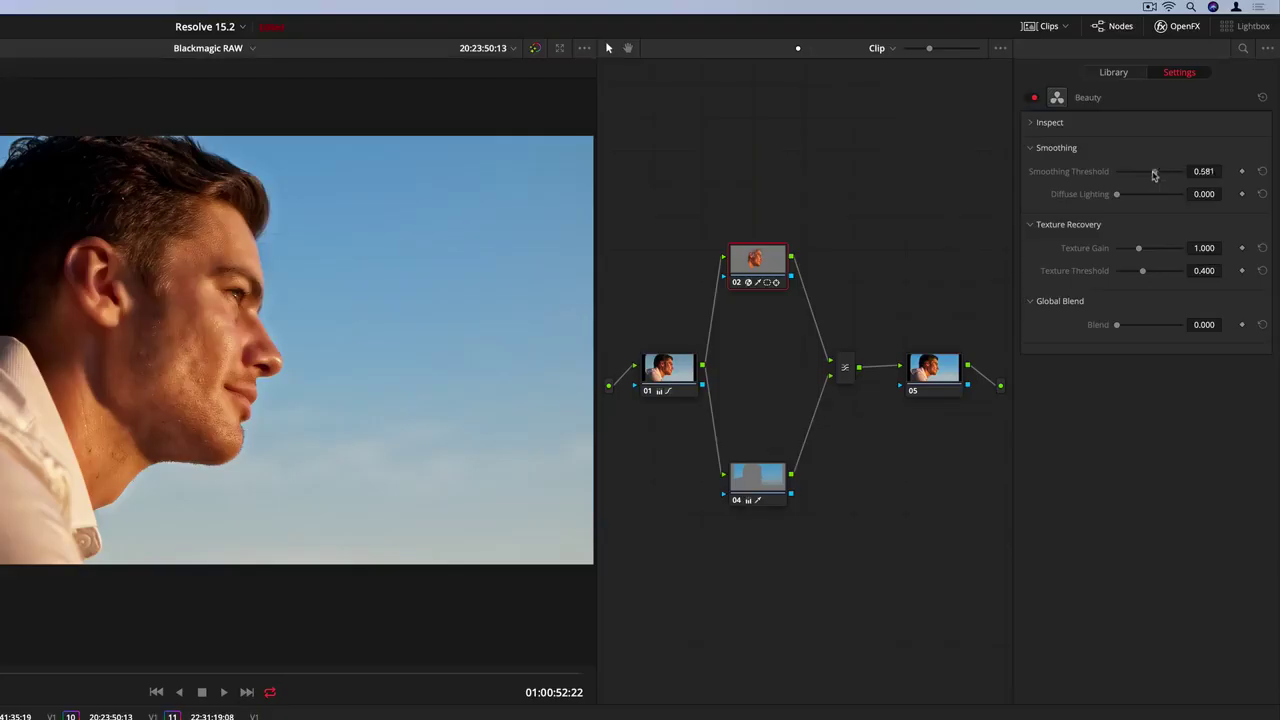
left_click_drag(1203, 103, 1208, 115)
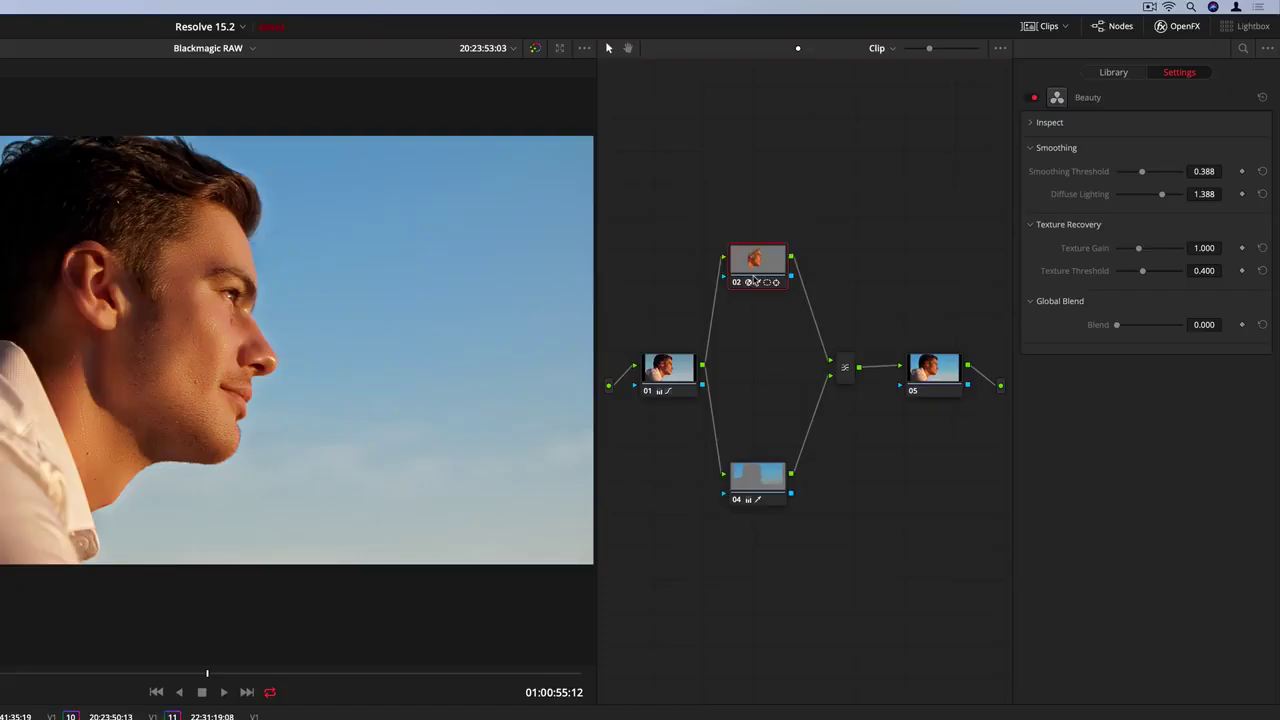
Step: Open the palettes of the tools used on nodes 02 and 04 of the node graph
left_click(754, 281)
left_click(754, 281)
left_click(753, 488)
left_click(764, 490)
left_click(764, 490)
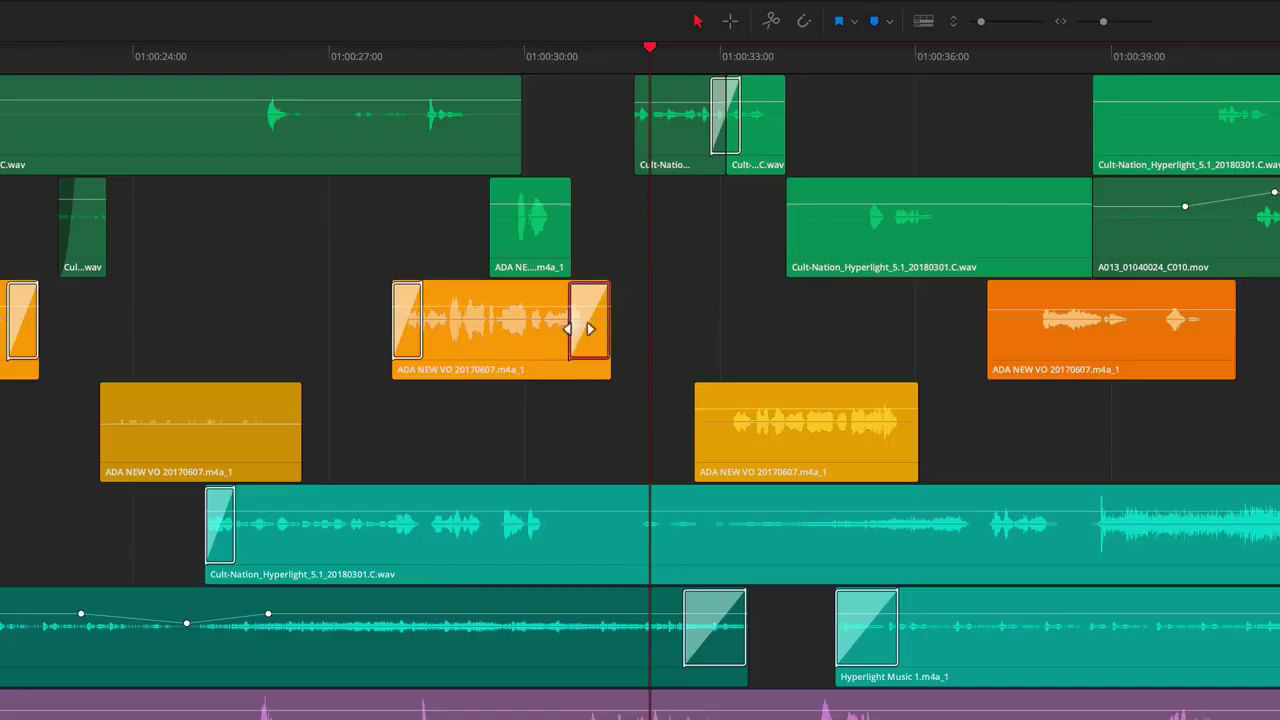
Step: Lengthen the fade-out of the ADA NEW VO clip ending before 01:00:31:22 on Audio 3 and move the playhead to 01:00:40:00
left_click_drag(590, 328, 541, 327)
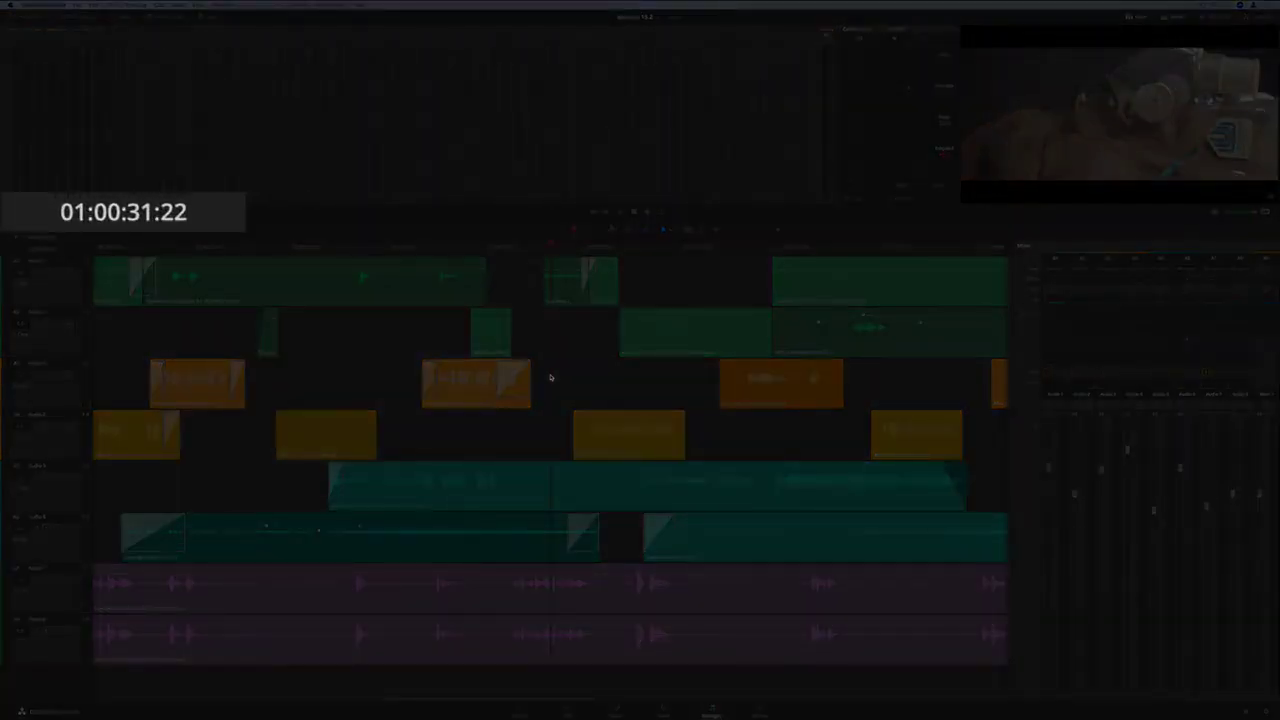
type("40:")
type("00")
key("Return")
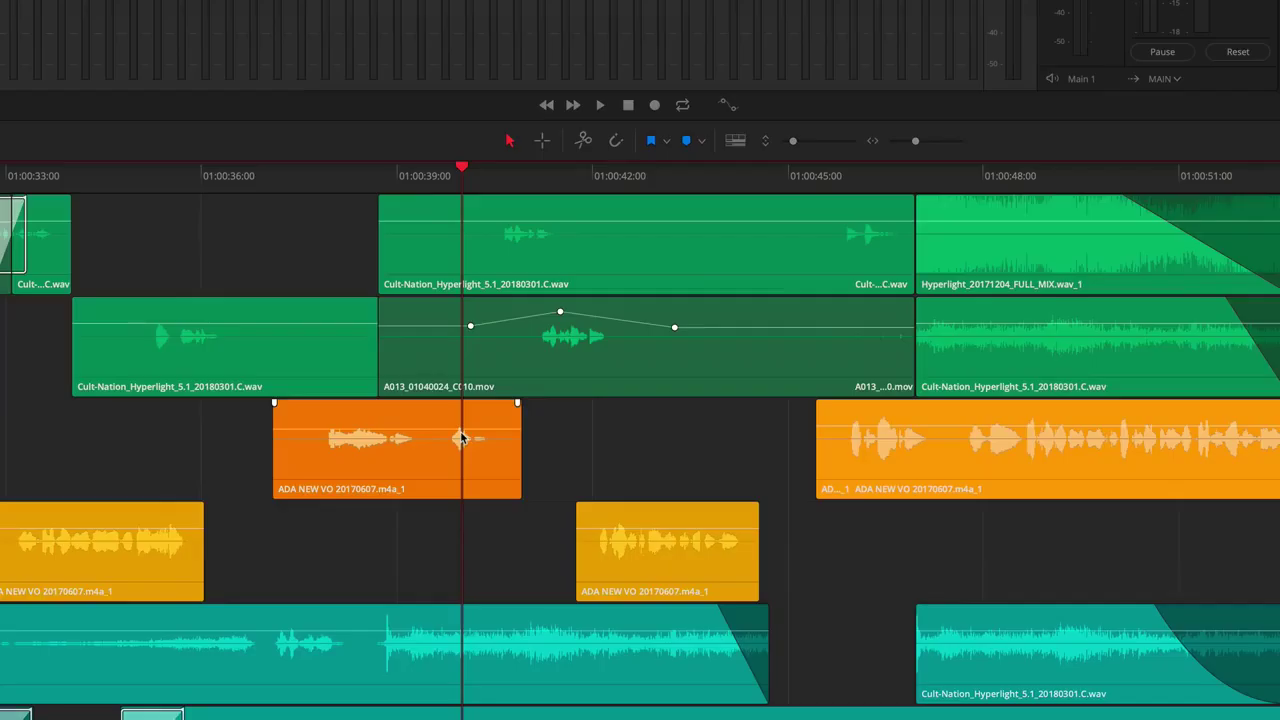
Step: Select the three ADA NEW VO clips on Audio 3 and apply the Reverb effect to them
left_click(582, 333)
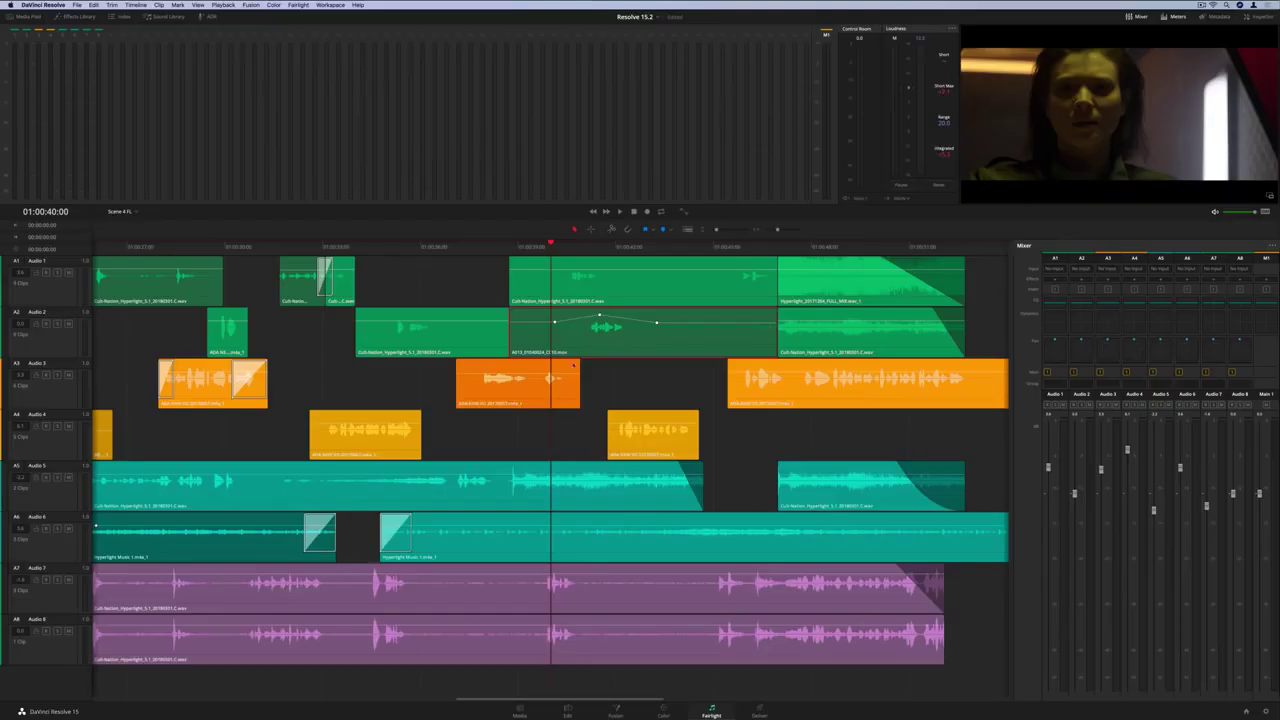
left_click(170, 378)
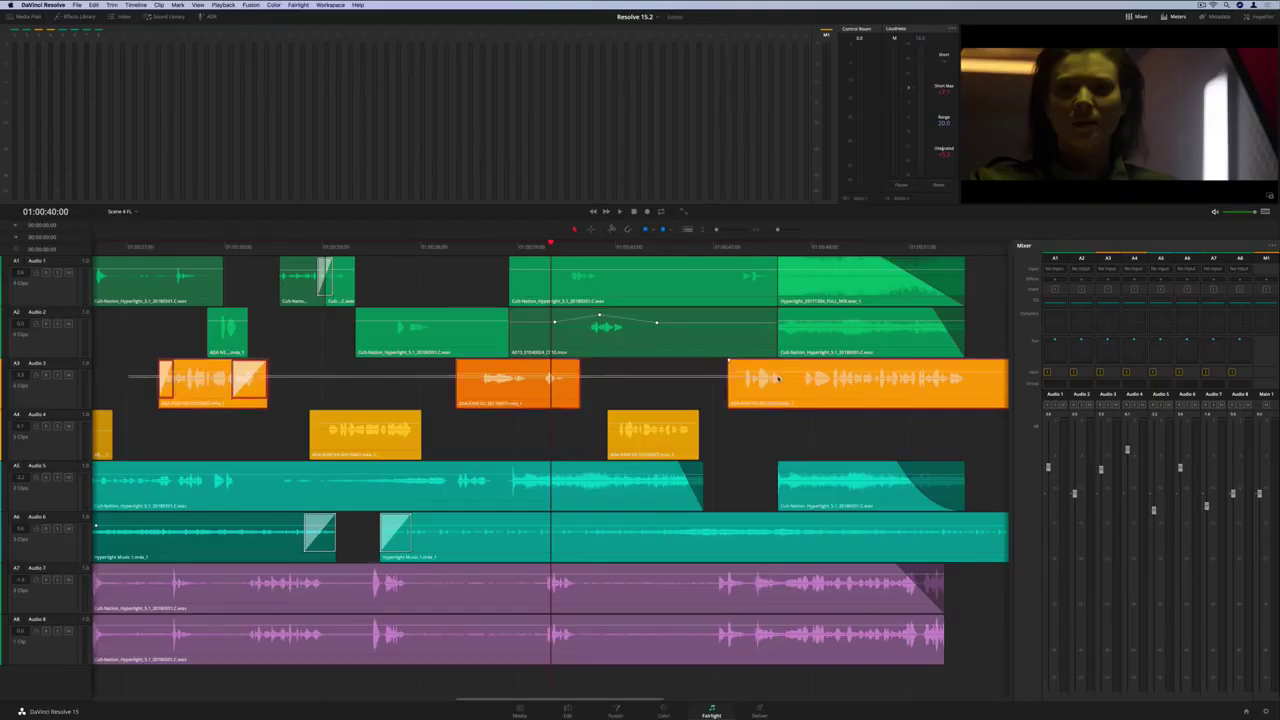
left_click(72, 17)
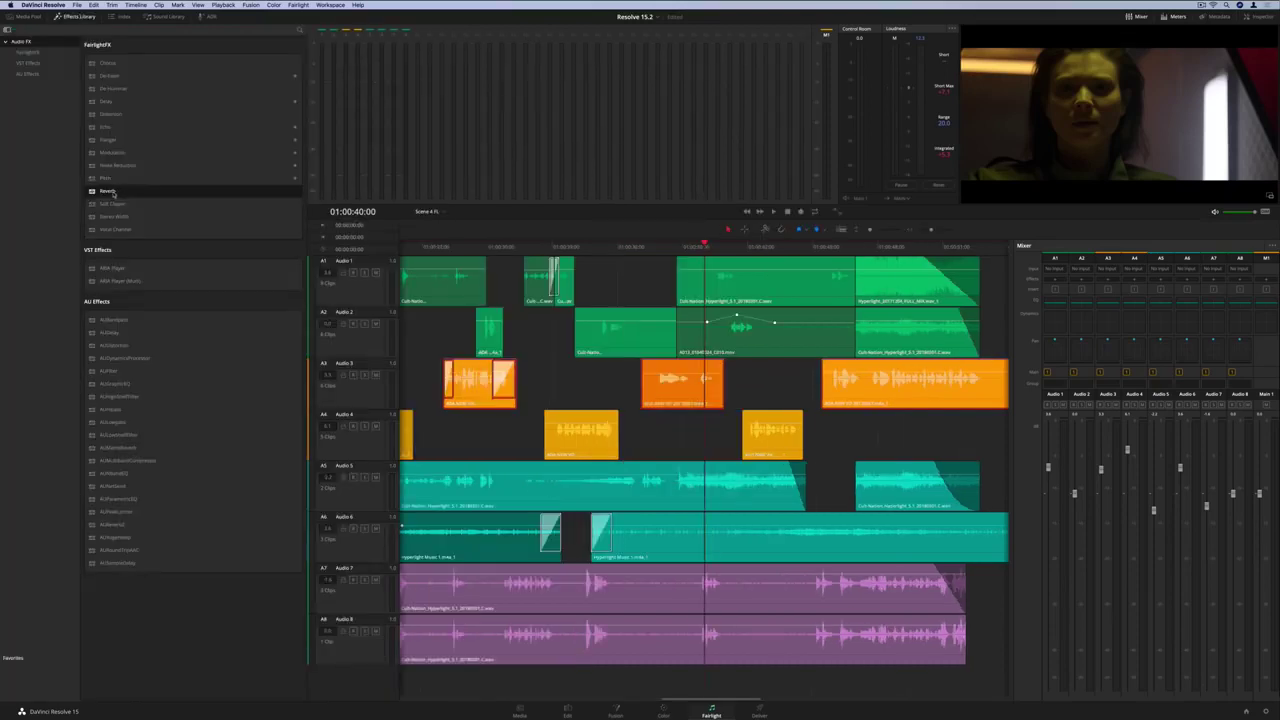
left_click_drag(107, 191, 480, 382)
left_click_drag(640, 219, 652, 333)
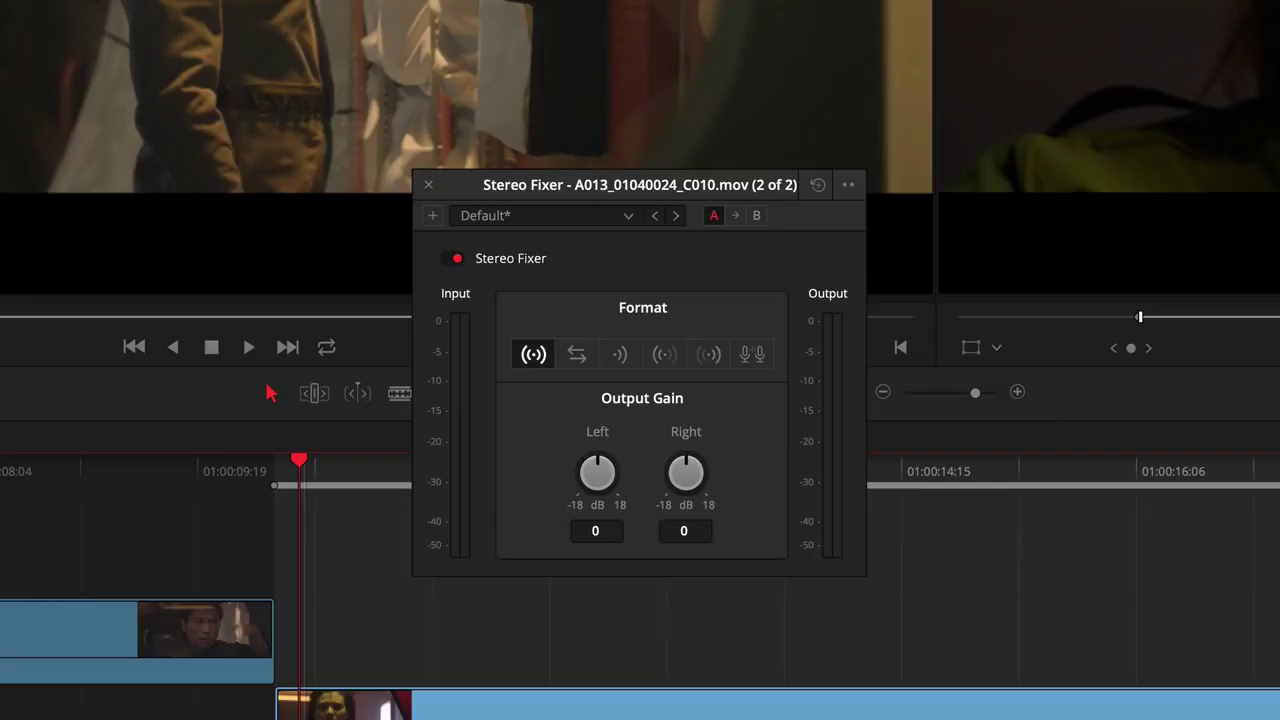
Step: Play the A013_01040024_C010.mov clip and switch its Stereo Fixer format to mono
key("space")
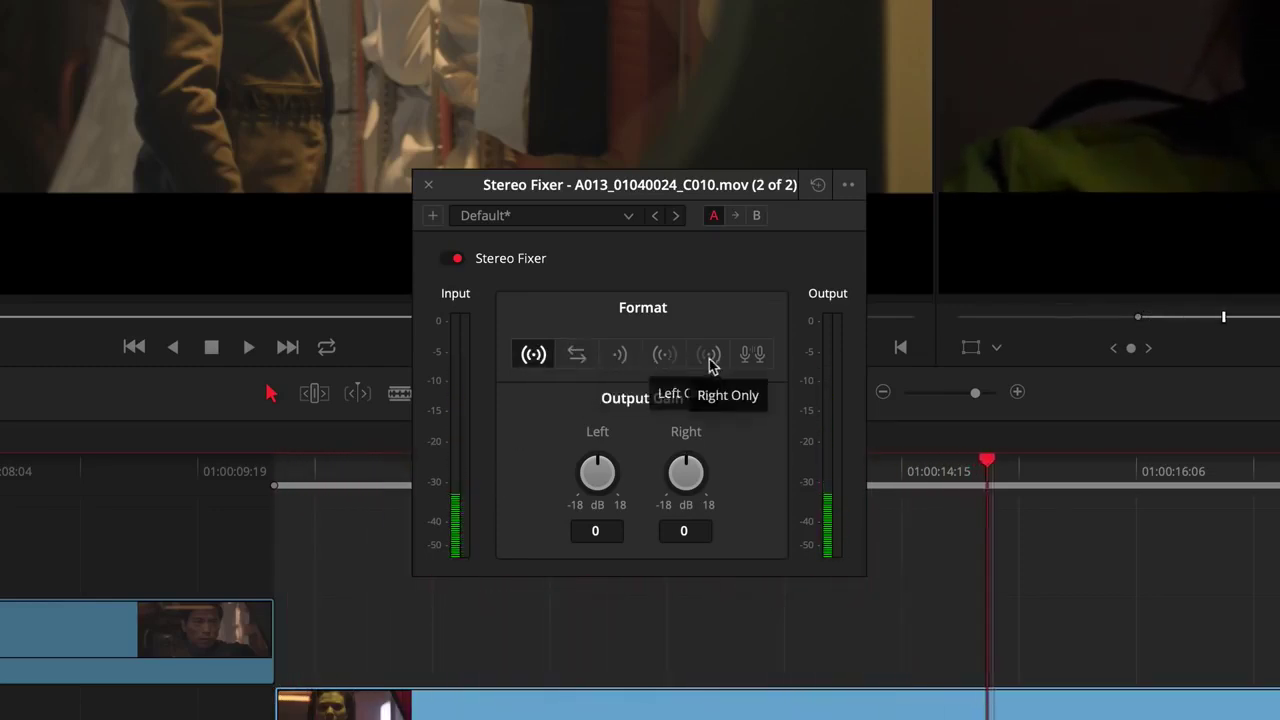
left_click(617, 362)
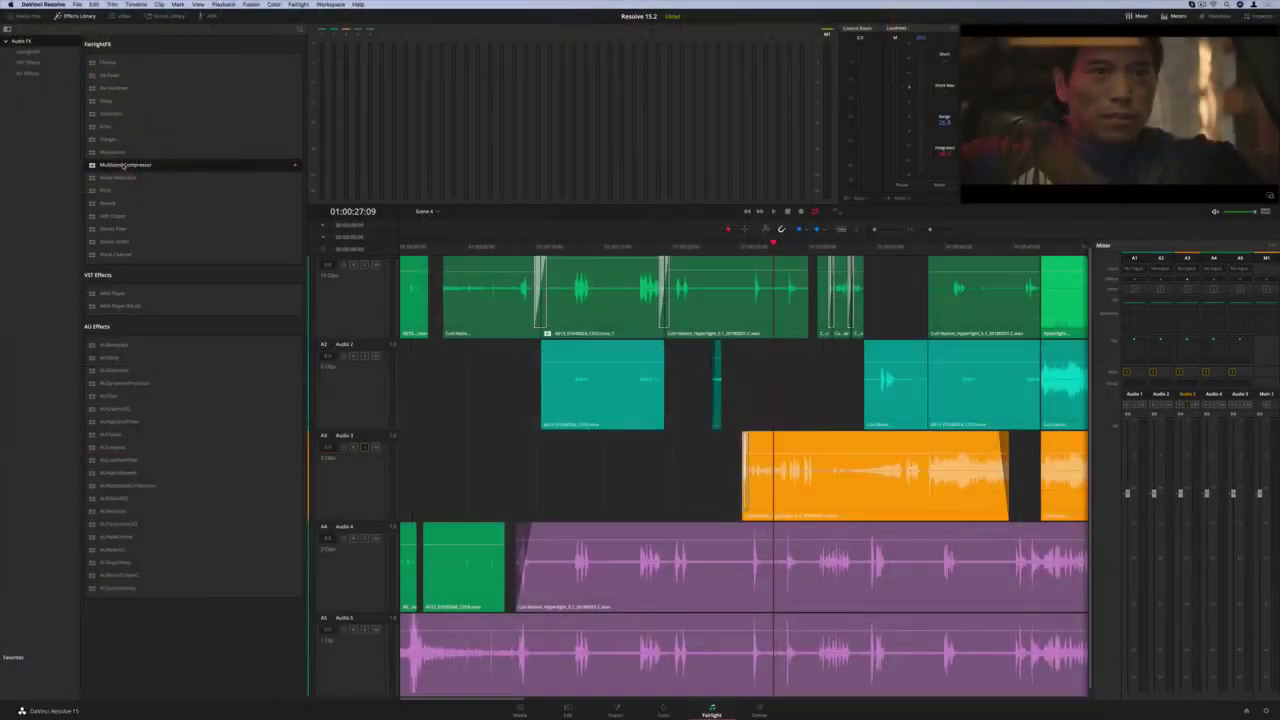
Step: Apply the Multiband Compressor to the Cult-Nation_Hyperlight clip on Audio 3 and audition Band 2 in solo during playback
left_click_drag(123, 166, 760, 458)
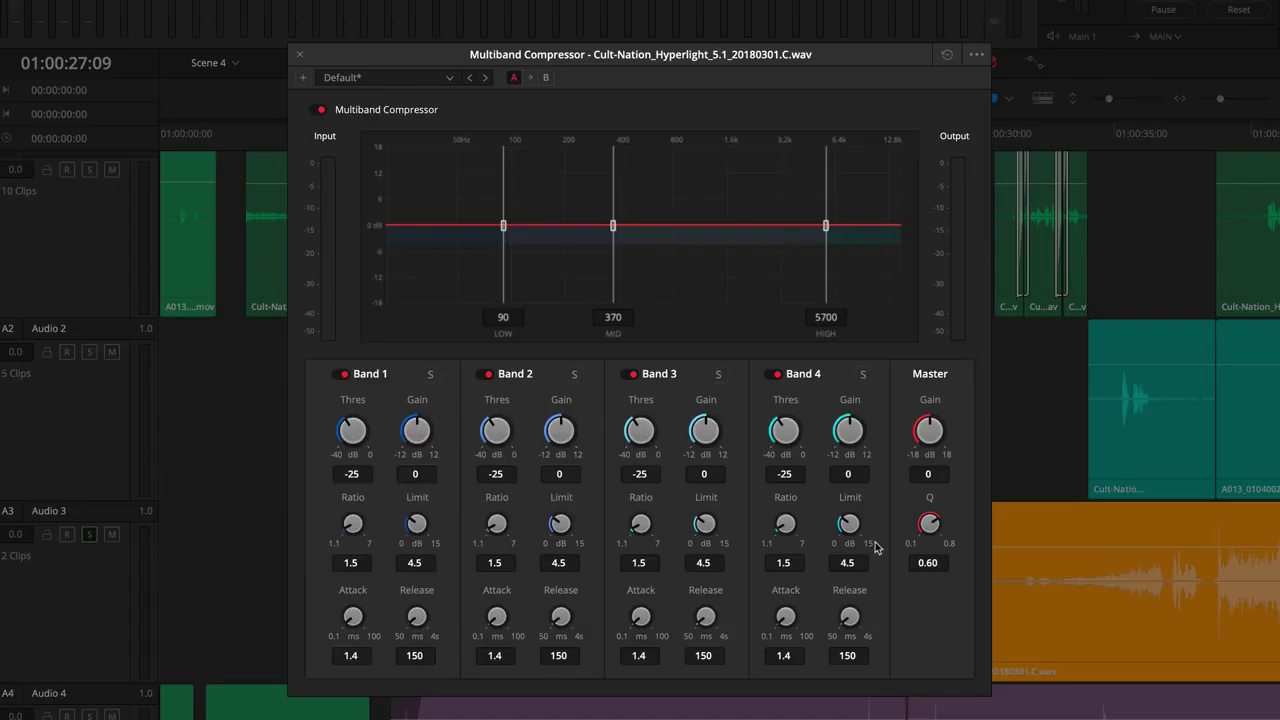
key("space")
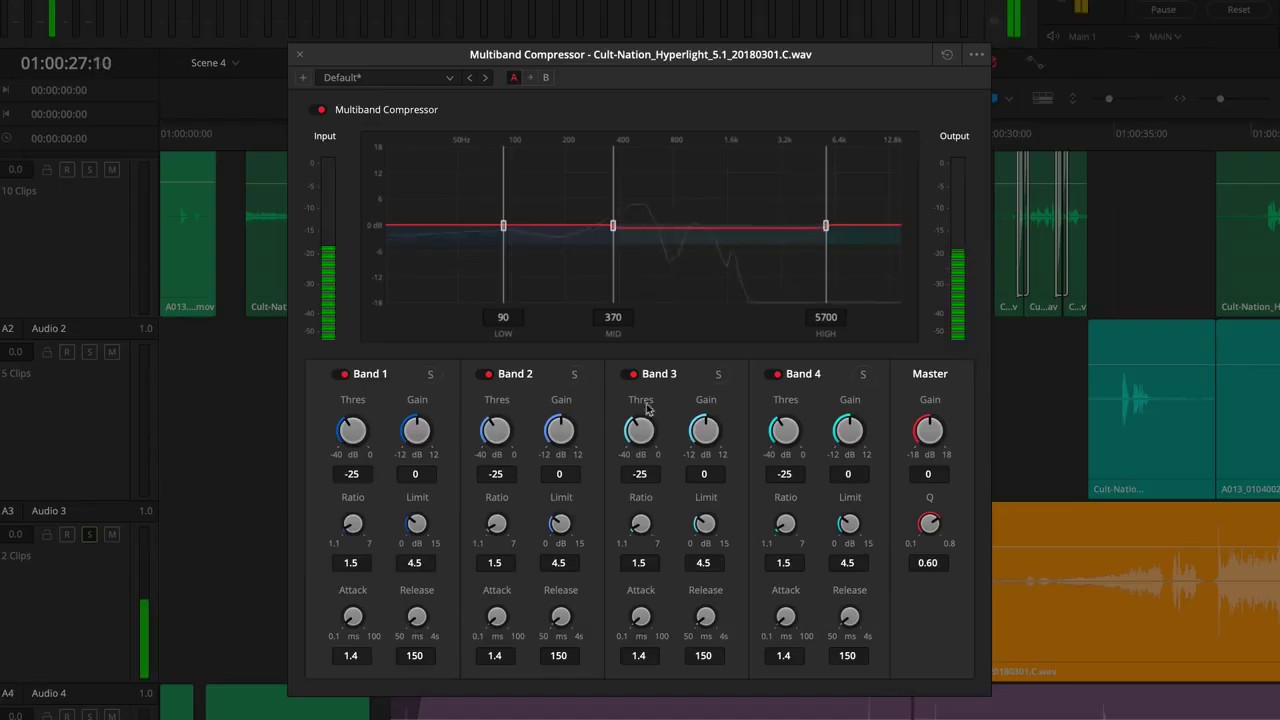
left_click(575, 376)
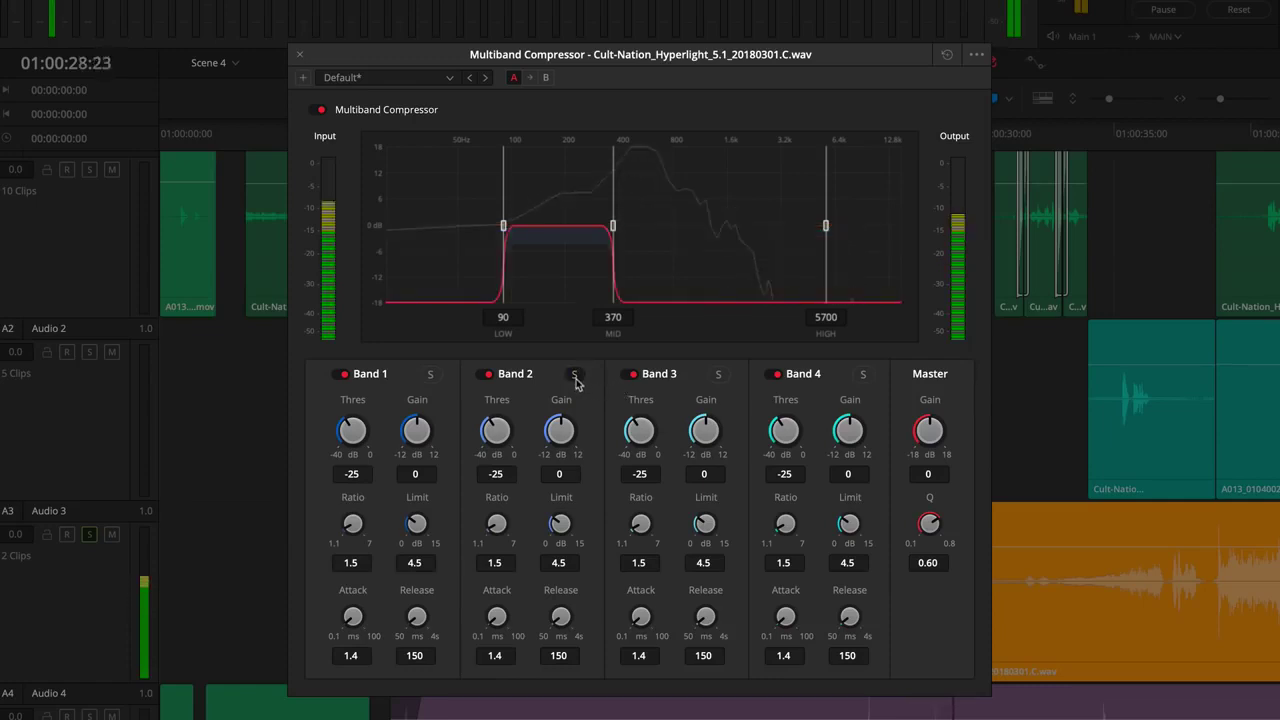
left_click(574, 375)
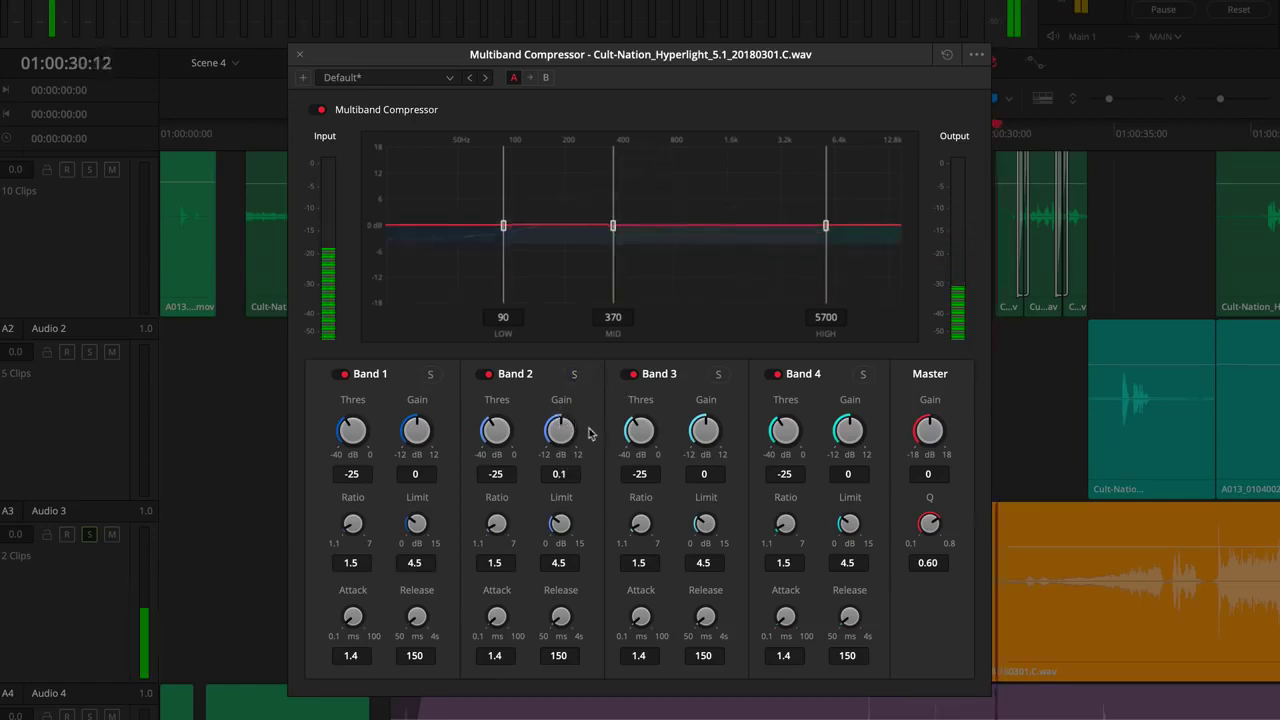
Step: Raise the Band 2 gain and lower the Band 3 gain in the Multiband Compressor
left_click_drag(559, 424, 562, 395)
left_click_drag(704, 429, 664, 488)
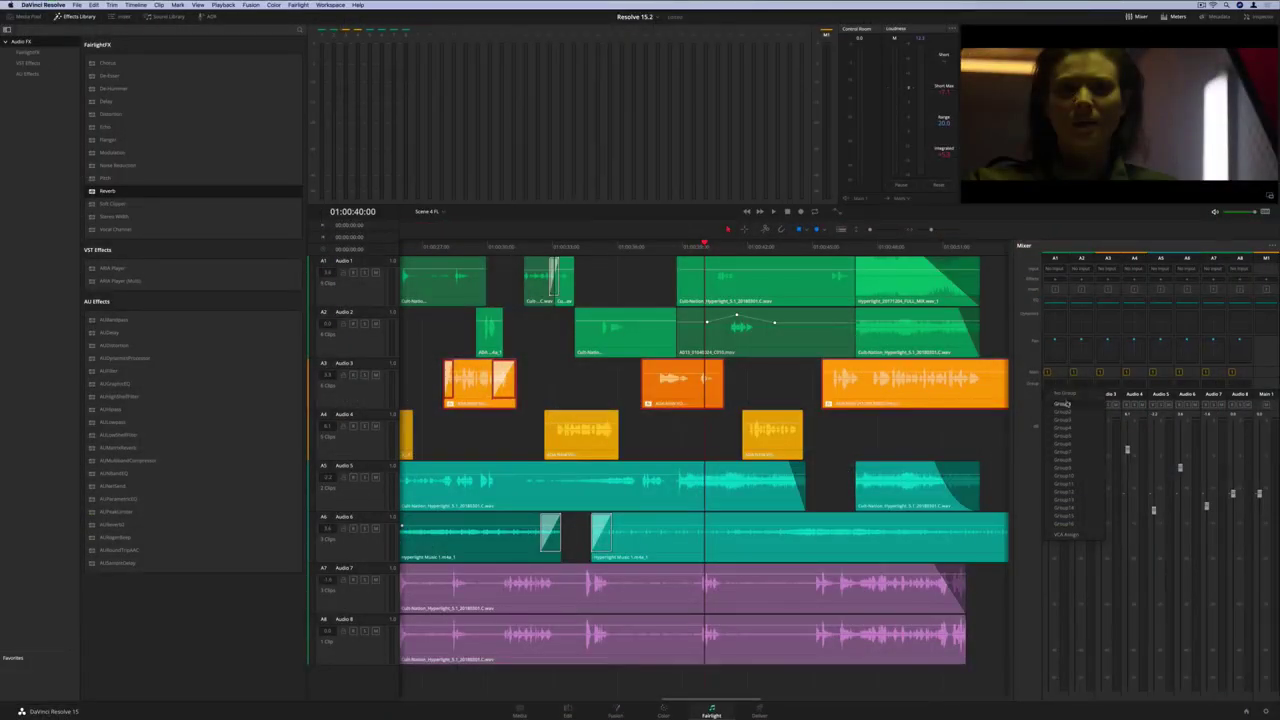
Step: Assign Audio 1, 2, 3 and 6 to Group1 and Audio 4 and 5 to Group3 in the mixer
left_click(1067, 404)
left_click(1109, 385)
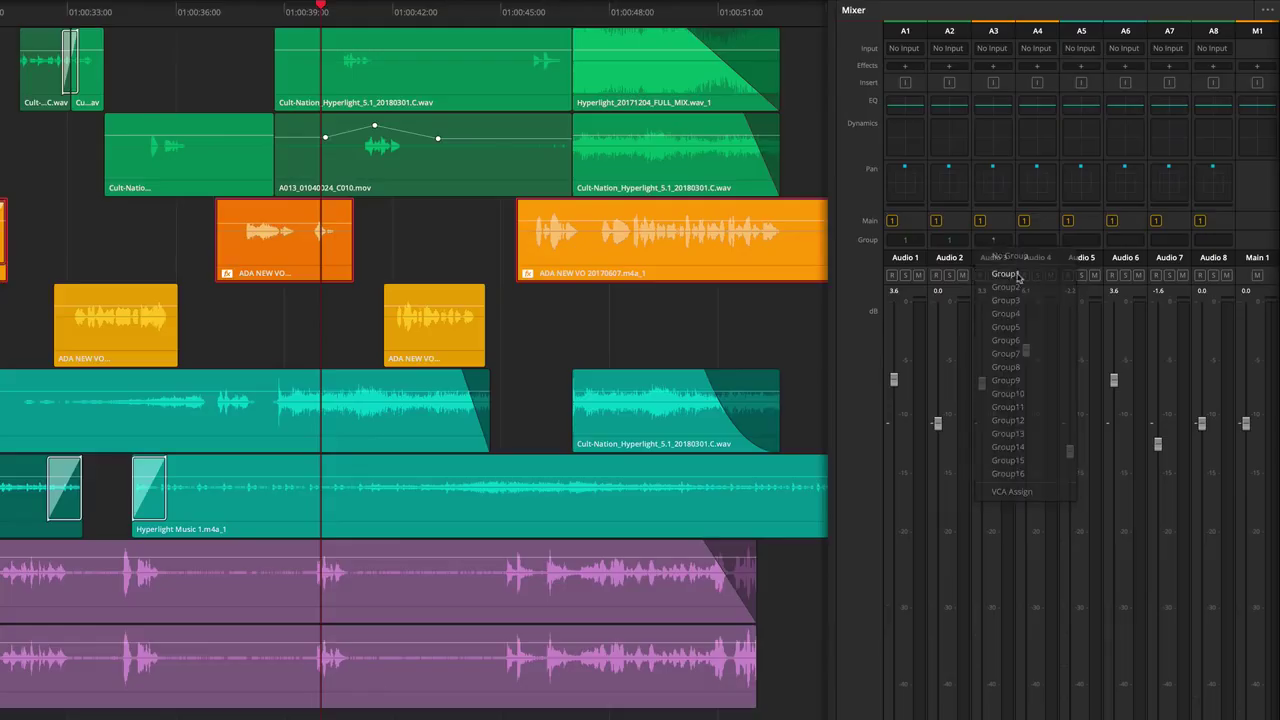
left_click(1124, 404)
left_click(1136, 385)
left_click(1153, 420)
left_click(1164, 386)
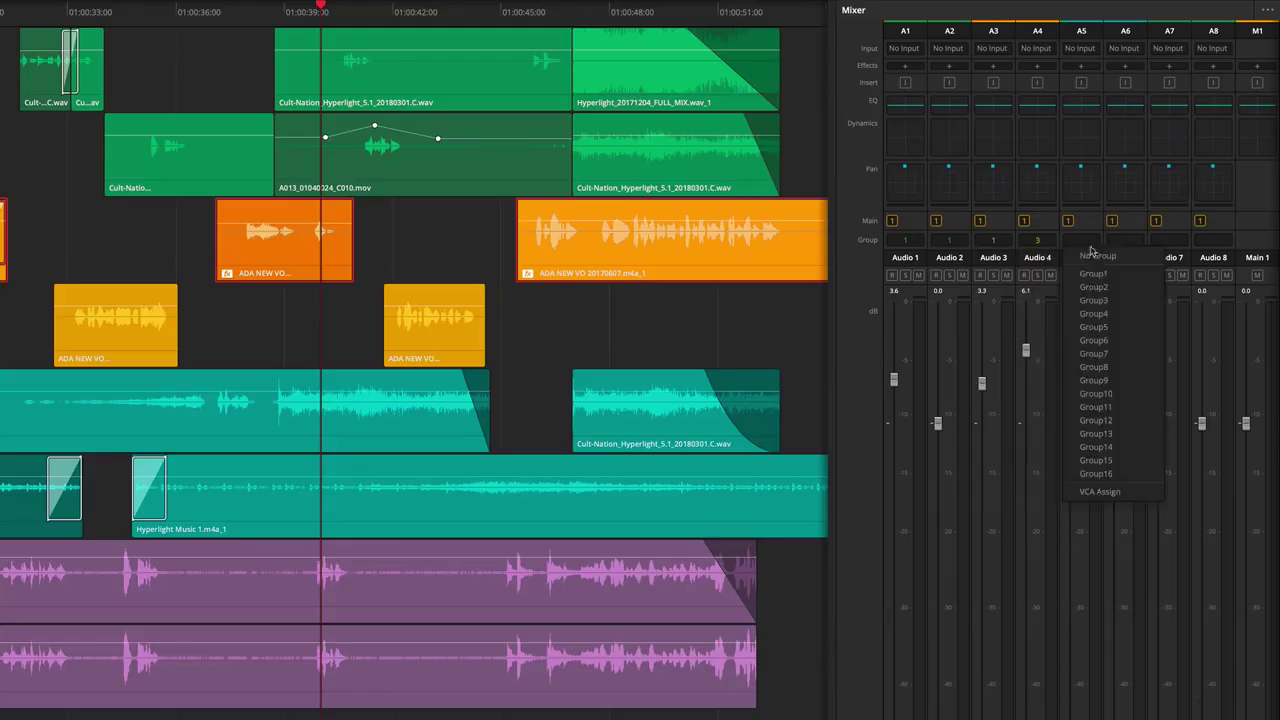
left_click(1093, 300)
left_click(1125, 240)
left_click(1137, 273)
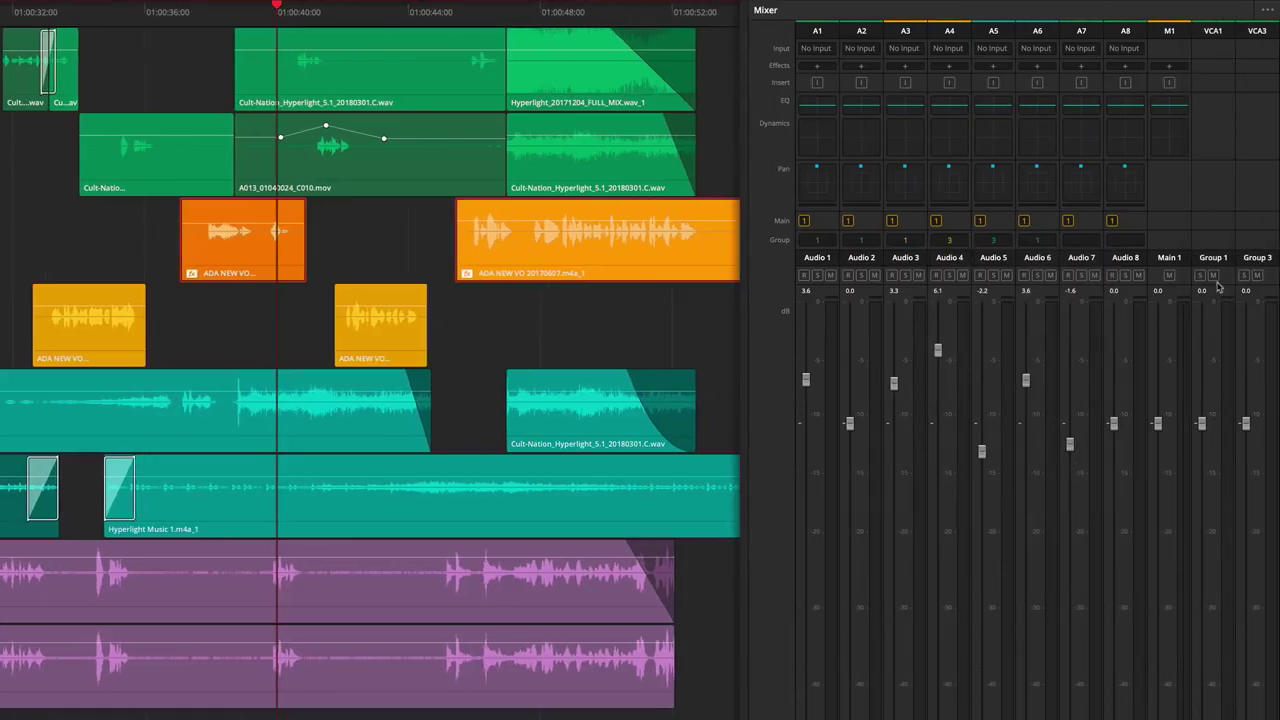
Step: Lower the Group 1 VCA fader to -4.5 dB and the Group 3 VCA fader to -0.1 dB
left_click_drag(1201, 423, 1201, 478)
mouse_move(1246, 425)
left_mouse_down()
mouse_move(1247, 570)
mouse_move(1247, 440)
left_mouse_up()
Step: Mute Audio 2, and briefly mute and unmute all of Group 1 through its VCA channel
left_click(871, 276)
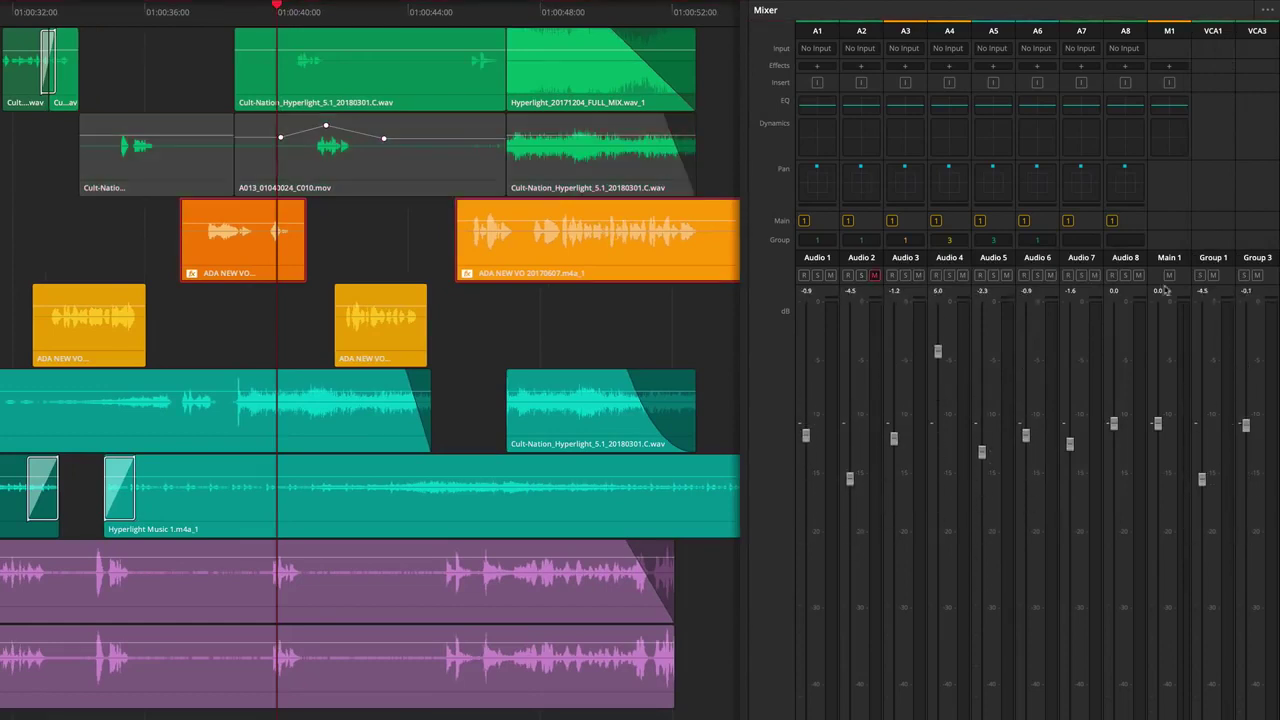
left_click(1214, 279)
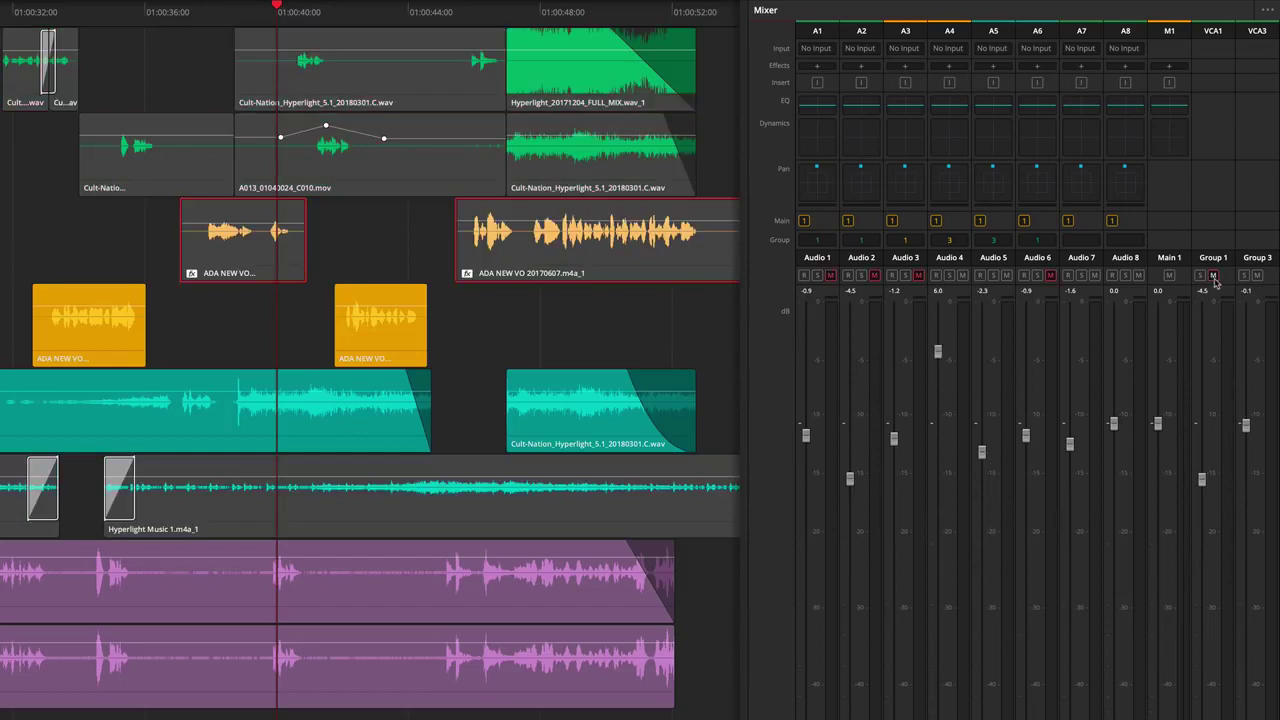
left_click(1214, 279)
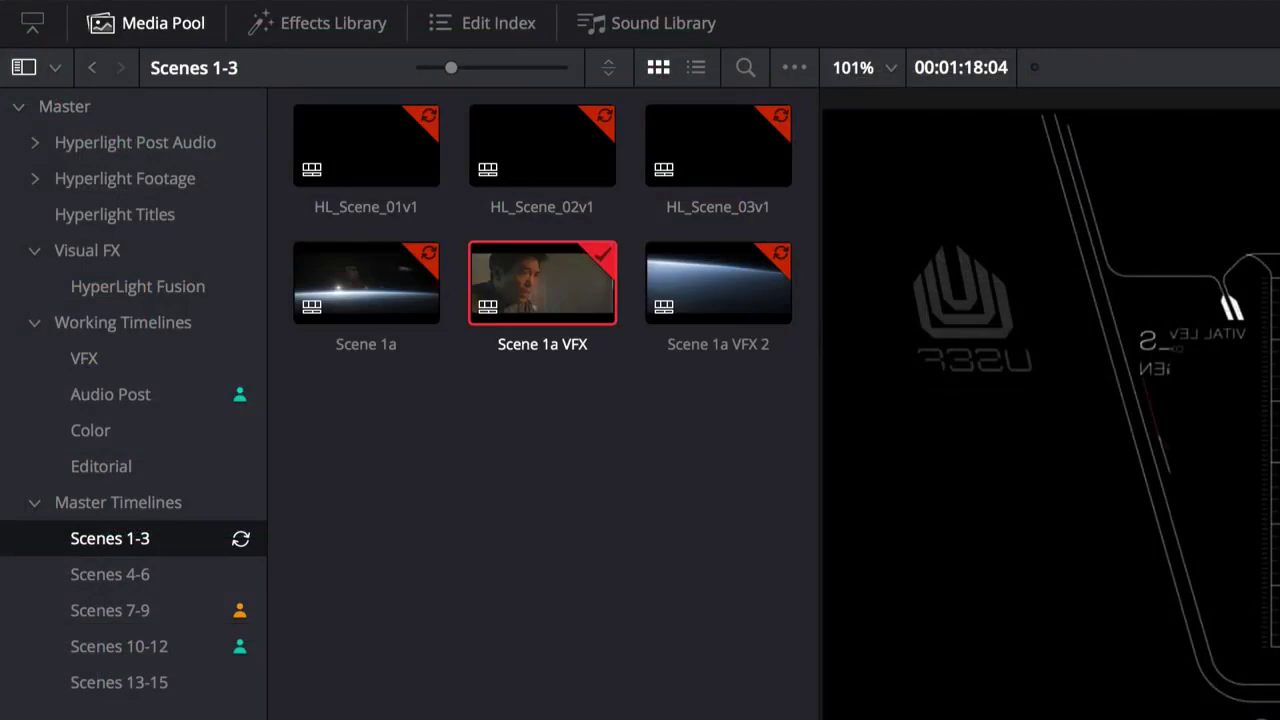
Step: Refresh the shared Scenes 1-3 bin of master timelines in the Media Pool
left_click(242, 540)
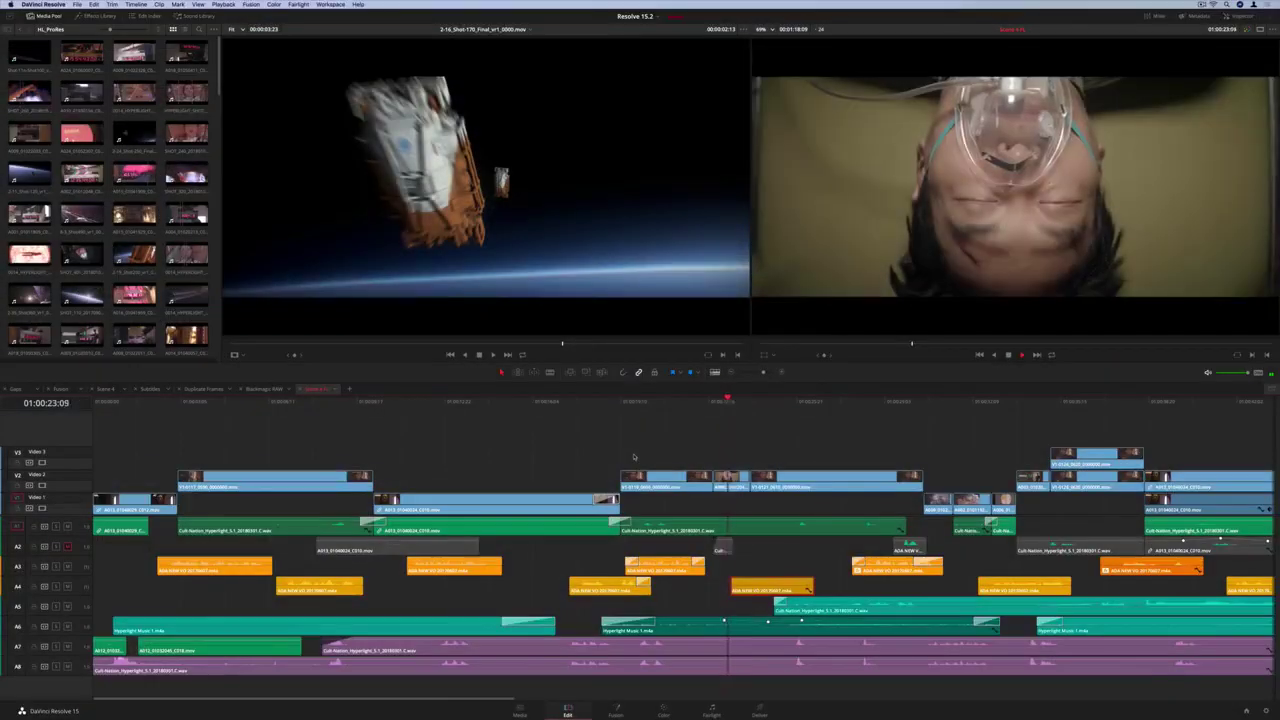